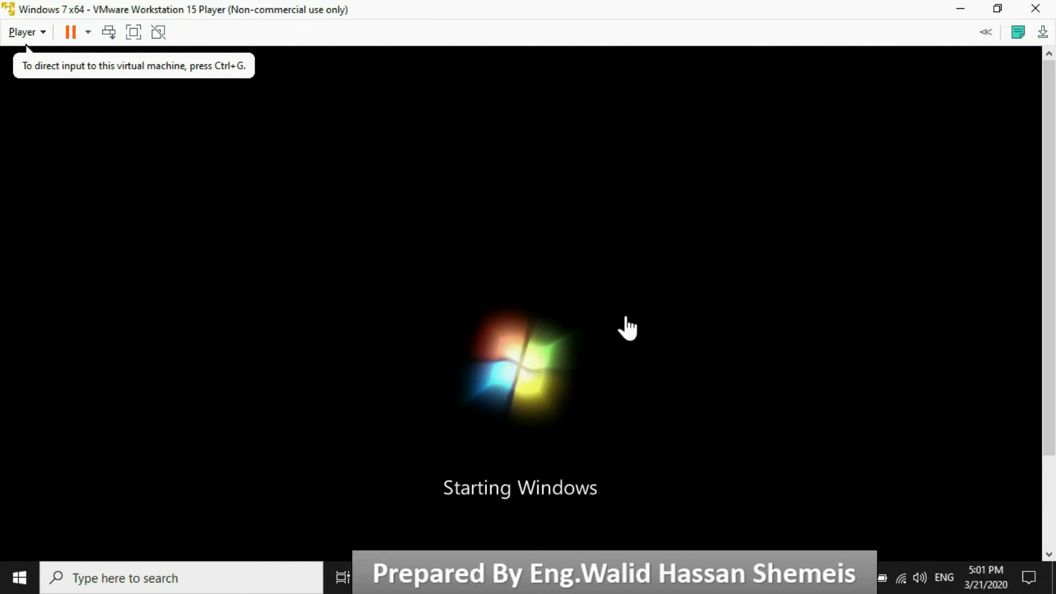
Show the virtual machine full screen and open the local Users list in Computer Management.
click(633, 330)
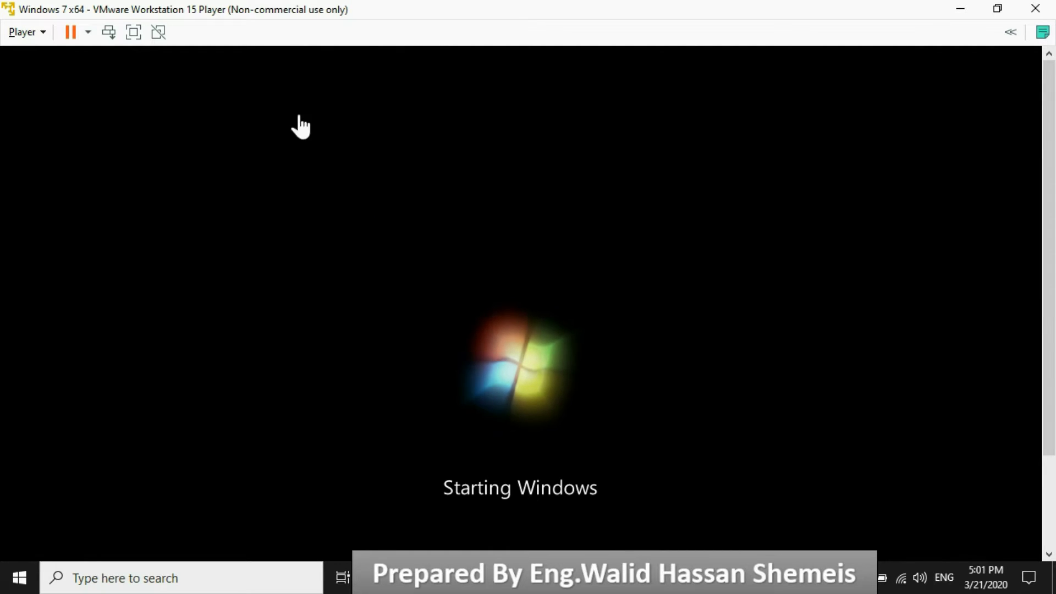
click(133, 32)
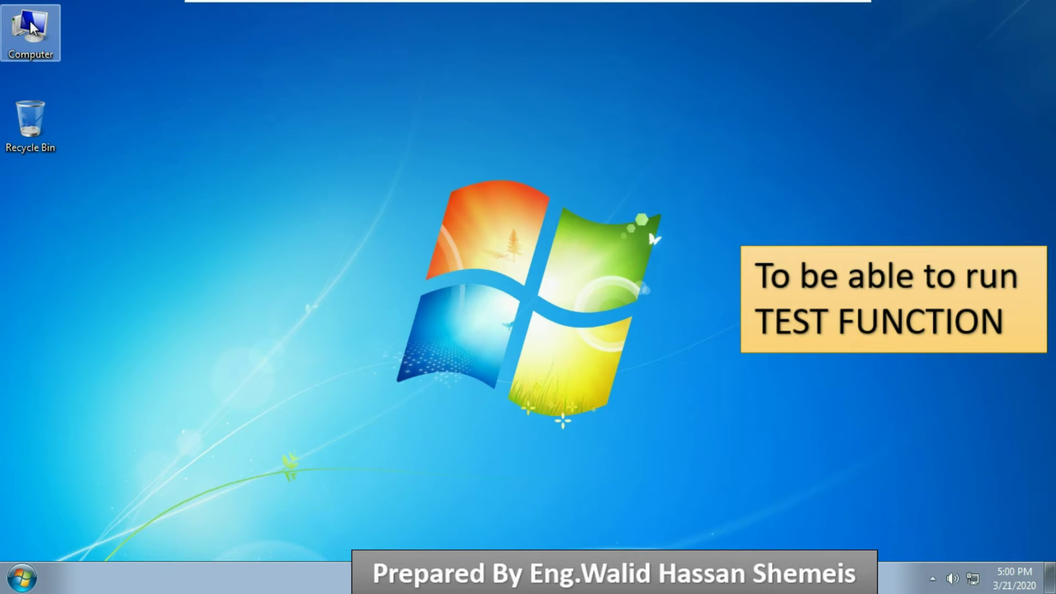
right_click(33, 28)
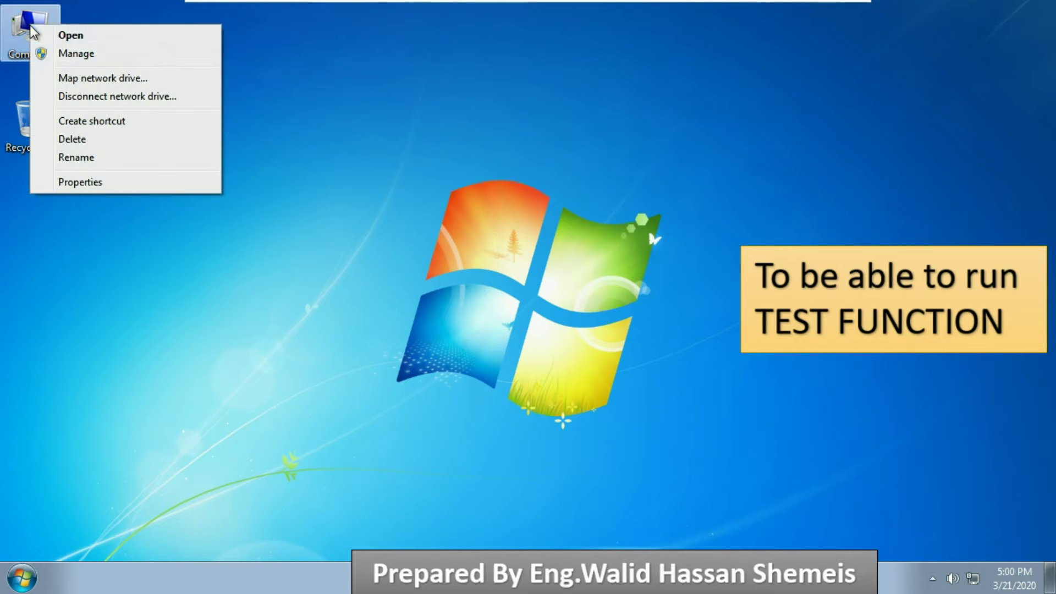
click(85, 53)
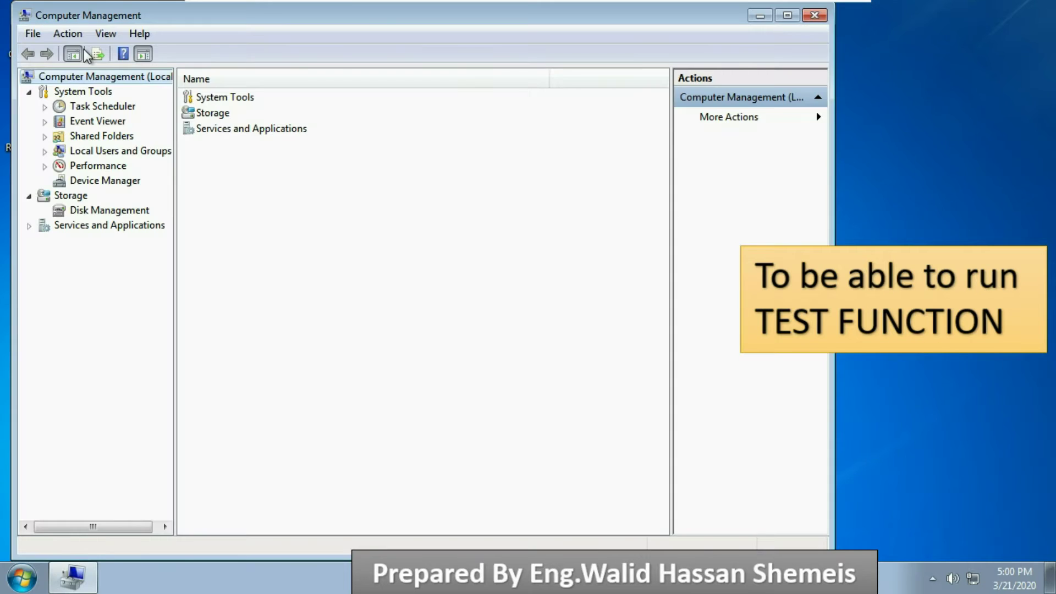
click(45, 151)
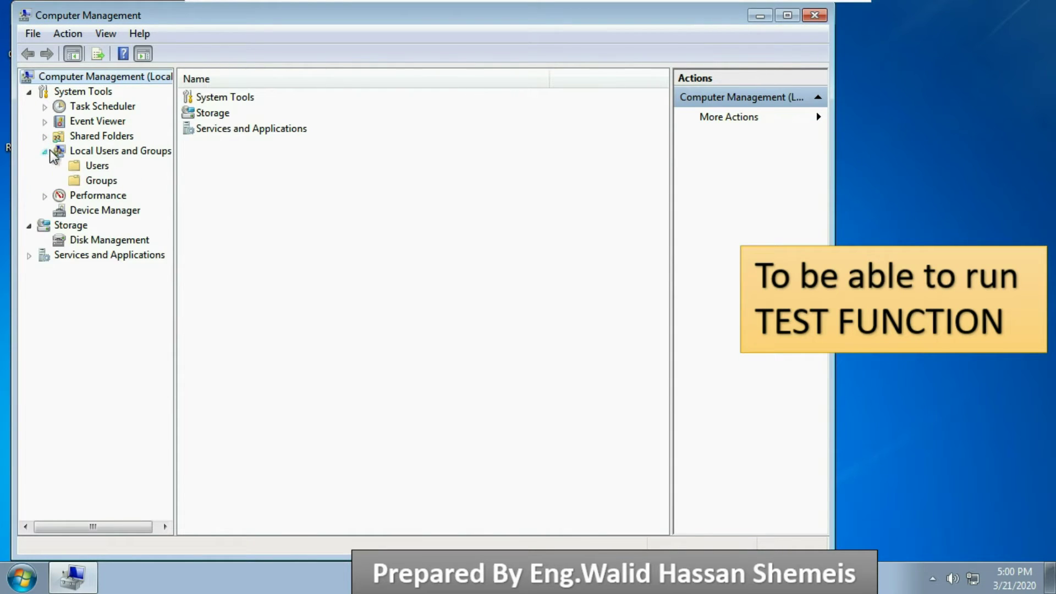
click(76, 167)
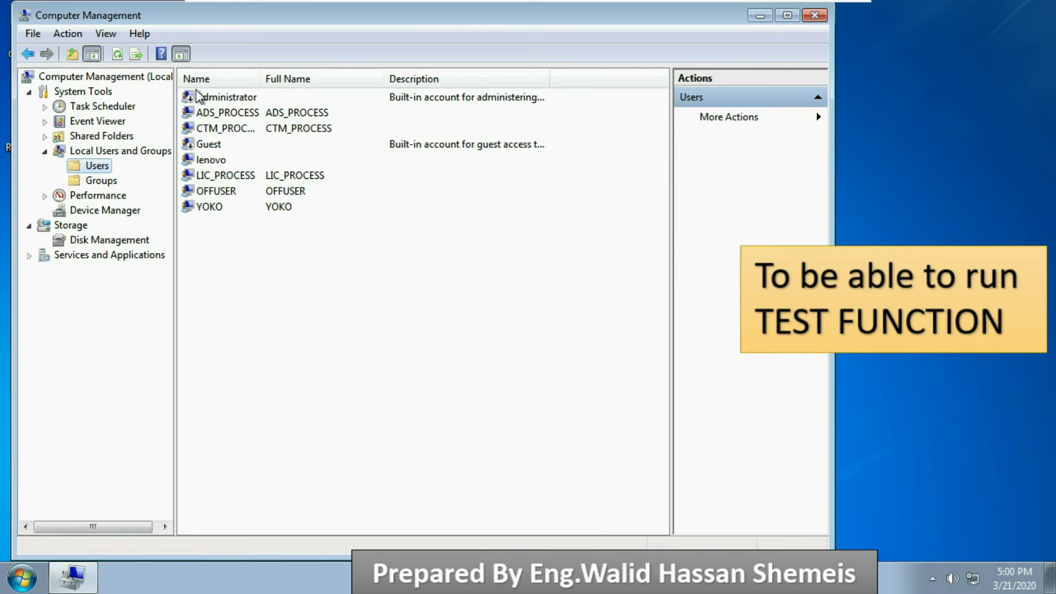
Remove the Administrators group from the YOKO user's group memberships.
click(191, 208)
double_click(191, 207)
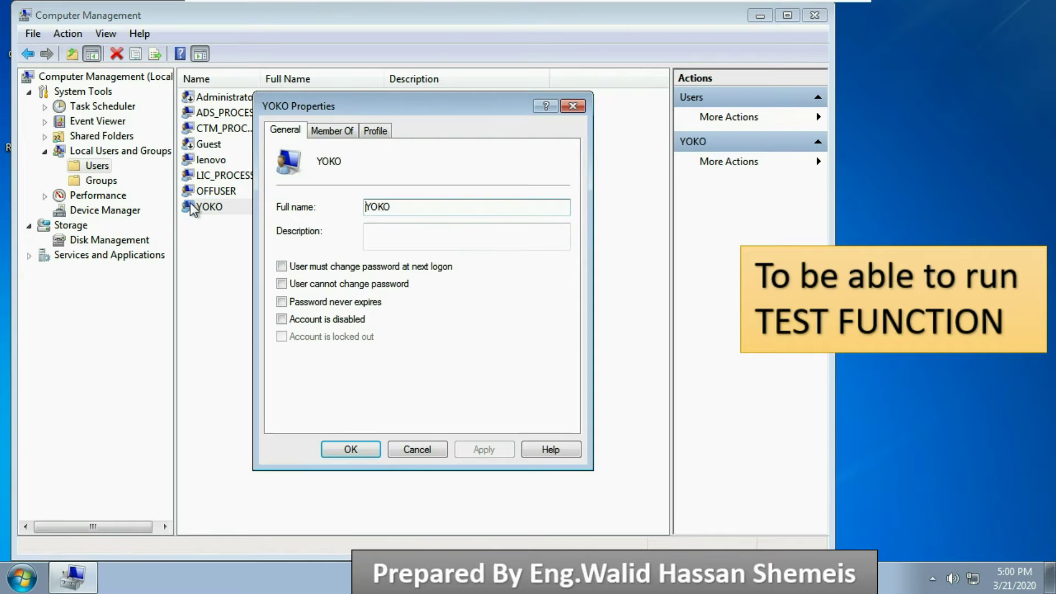
click(341, 131)
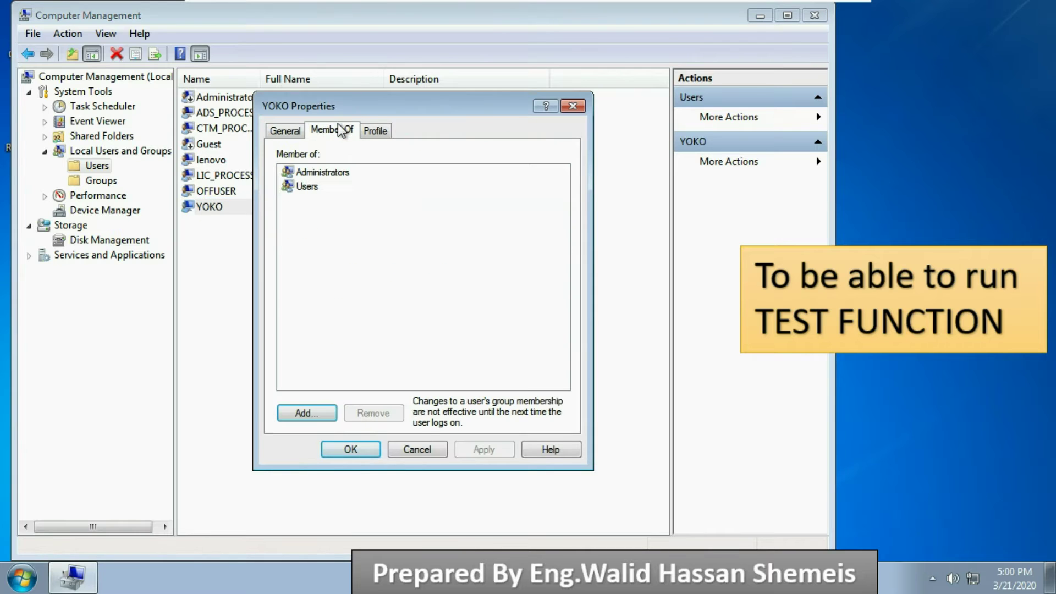
click(303, 174)
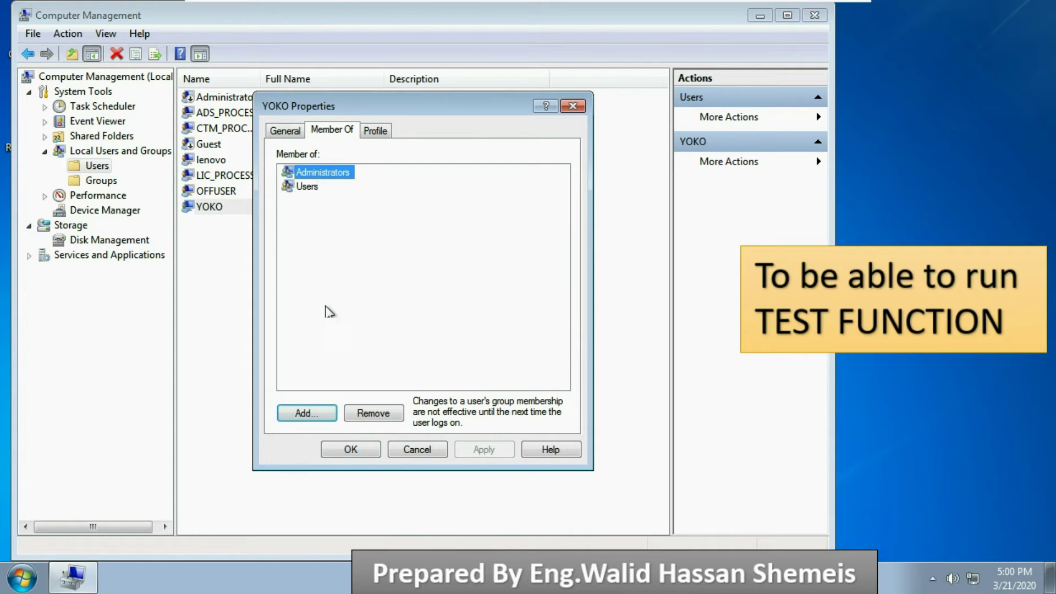
click(380, 413)
Find the CTM_ENGINEER group among the available local groups and add it to the YOKO user's memberships.
click(329, 407)
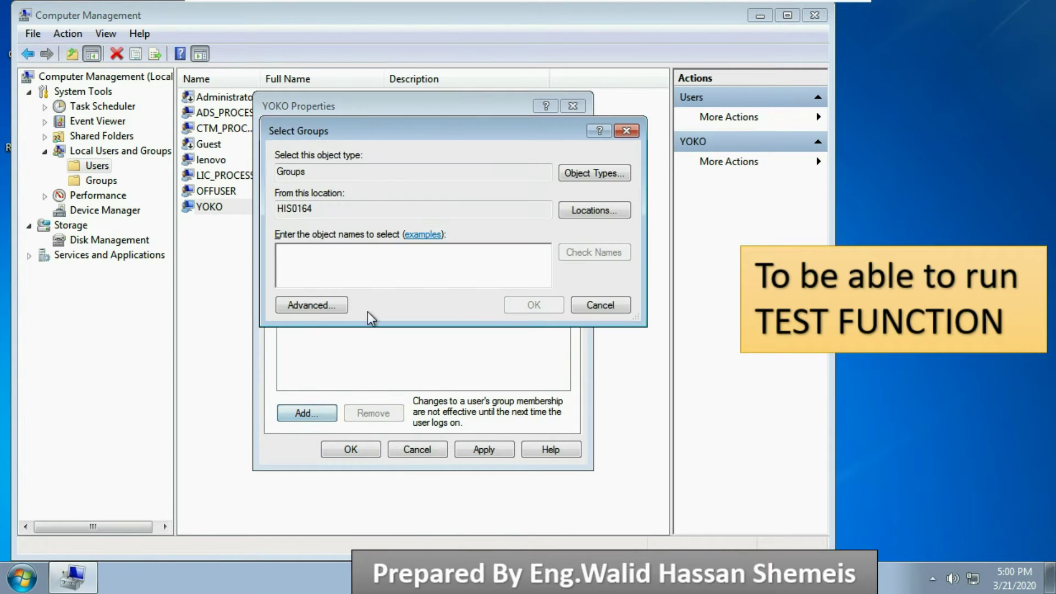
click(329, 306)
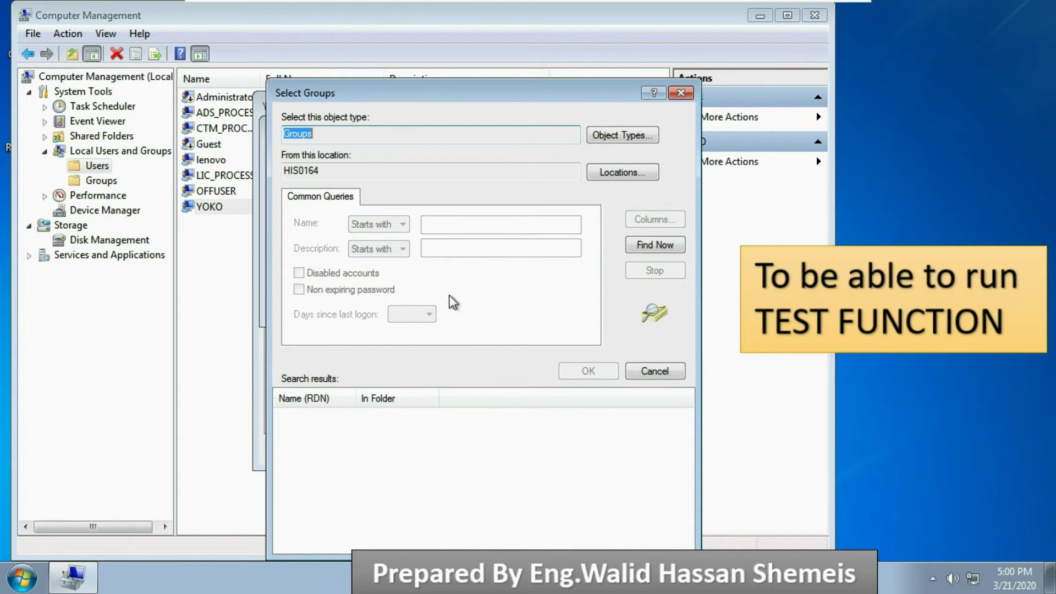
click(654, 246)
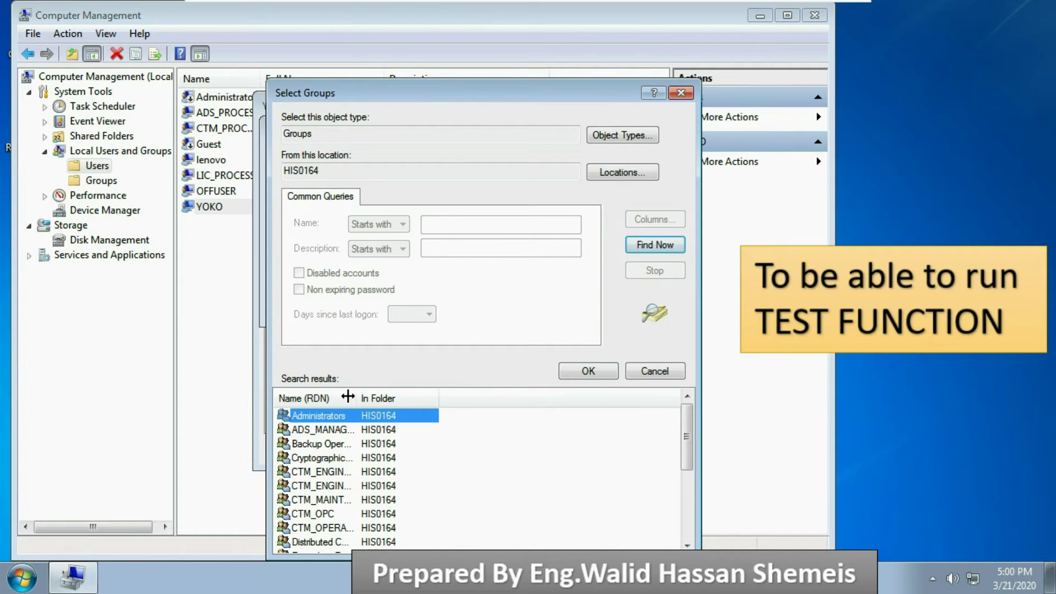
drag(358, 397, 417, 395)
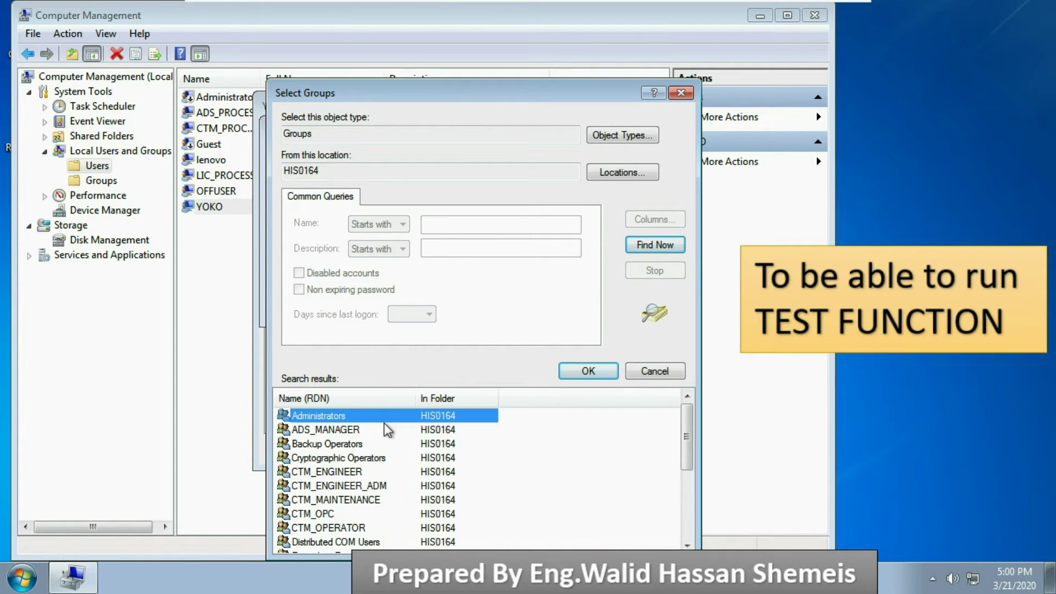
click(337, 473)
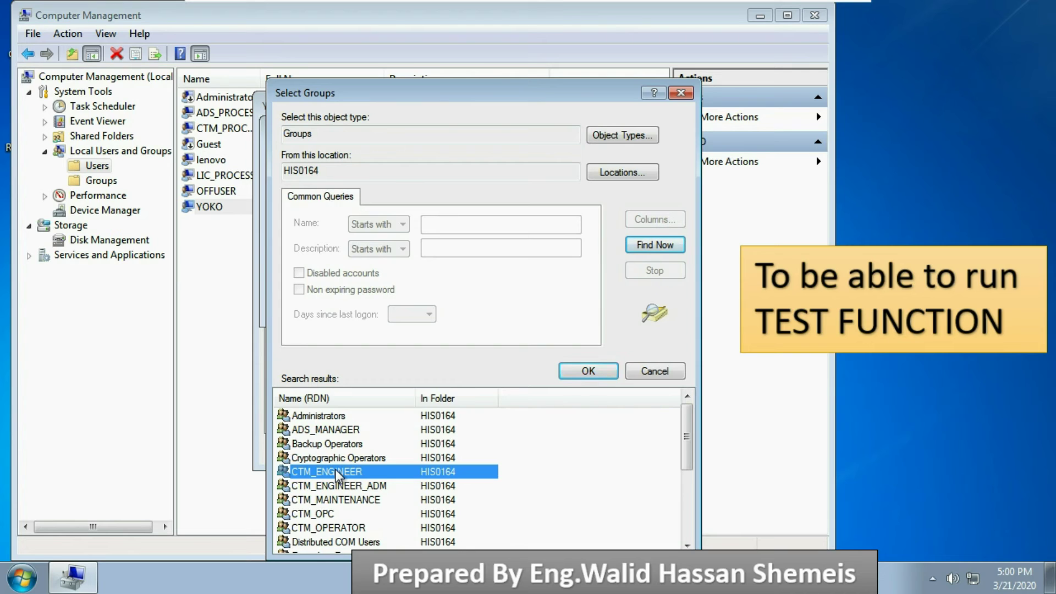
click(586, 372)
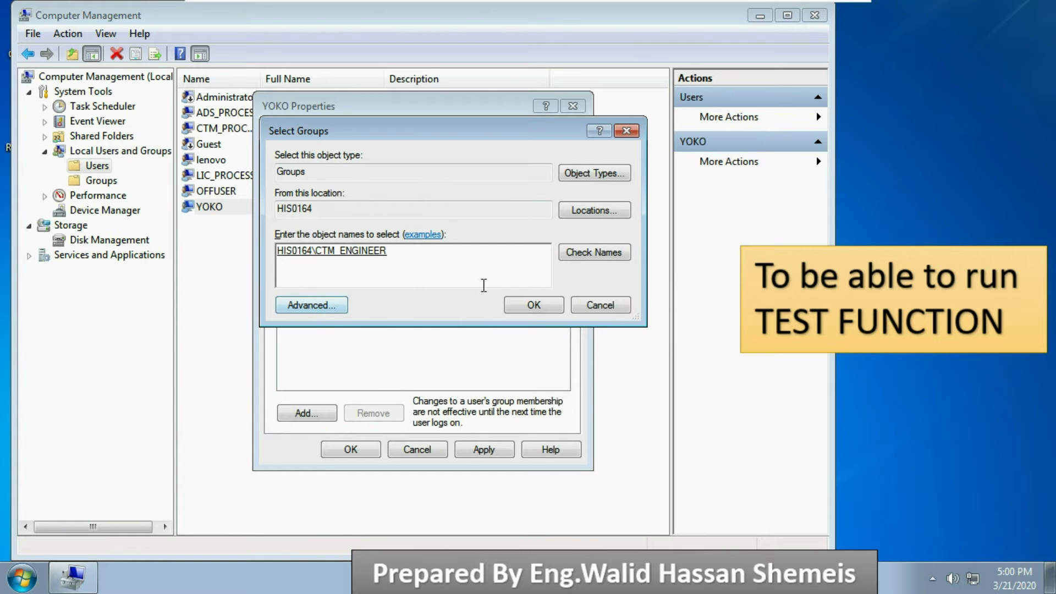
click(531, 306)
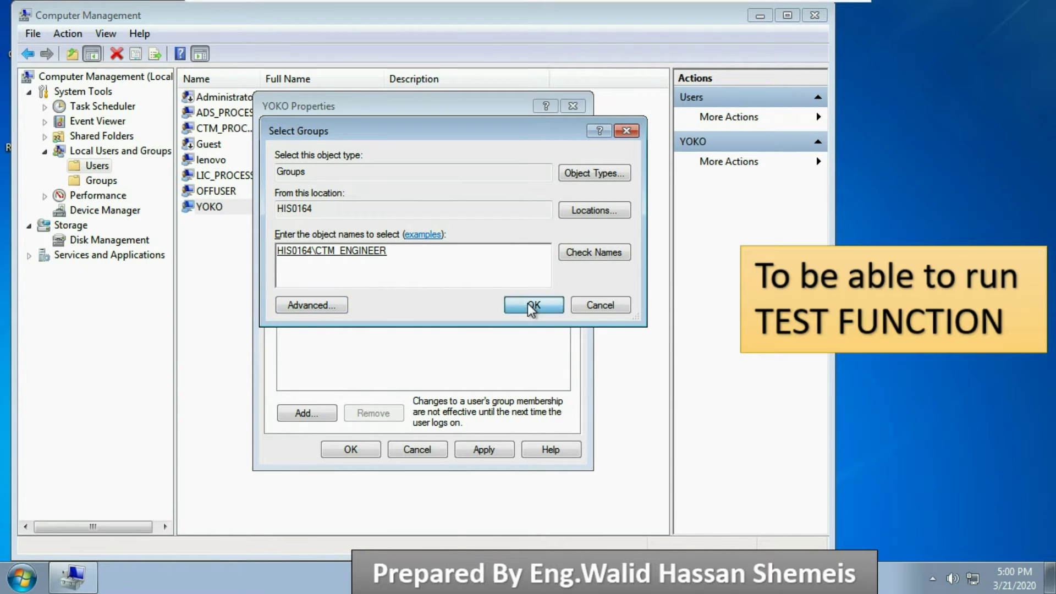
Add the CTM_MAINTENANCE group to the YOKO user, apply the membership changes and close Computer Management.
click(312, 417)
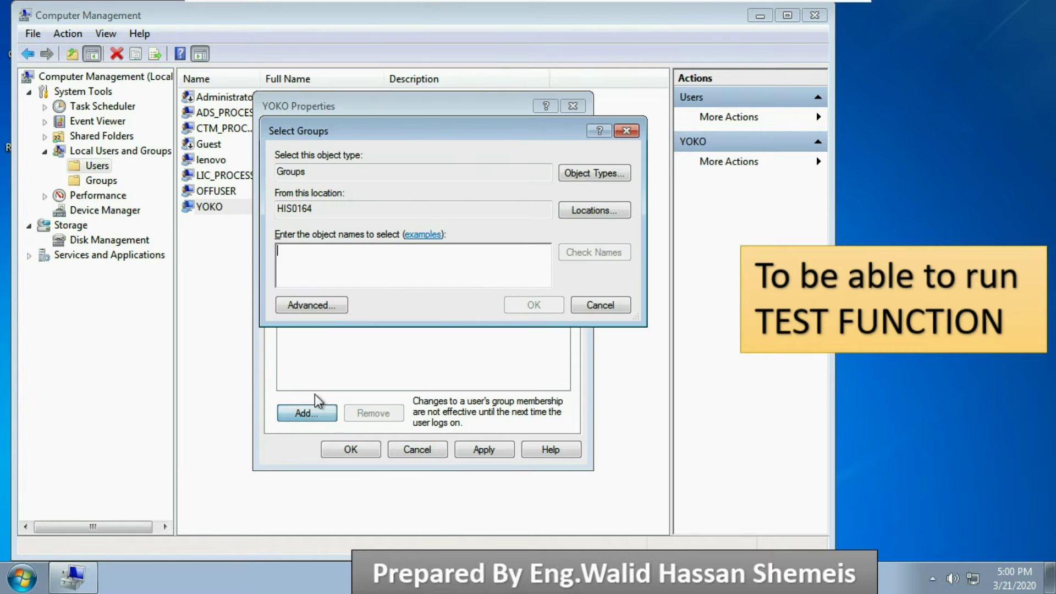
click(326, 307)
click(640, 250)
drag(356, 398, 401, 399)
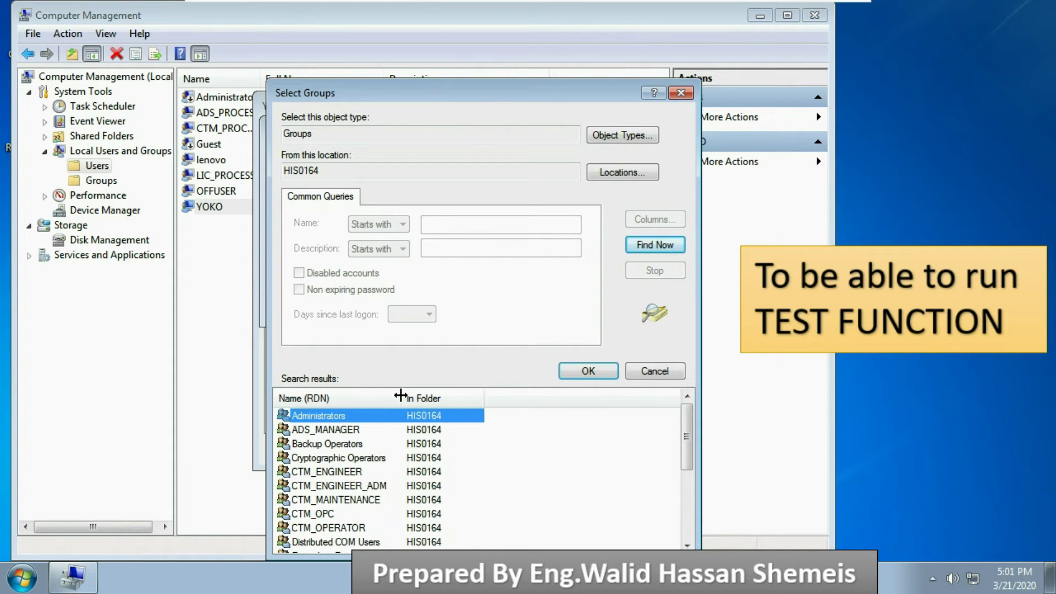
click(346, 500)
click(575, 374)
click(512, 306)
click(486, 450)
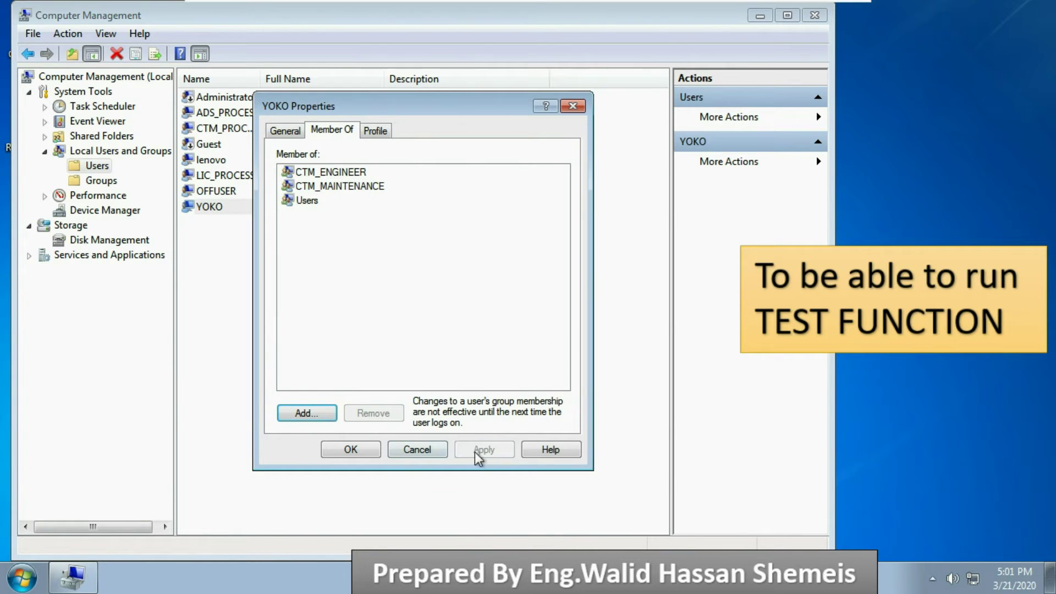
click(358, 448)
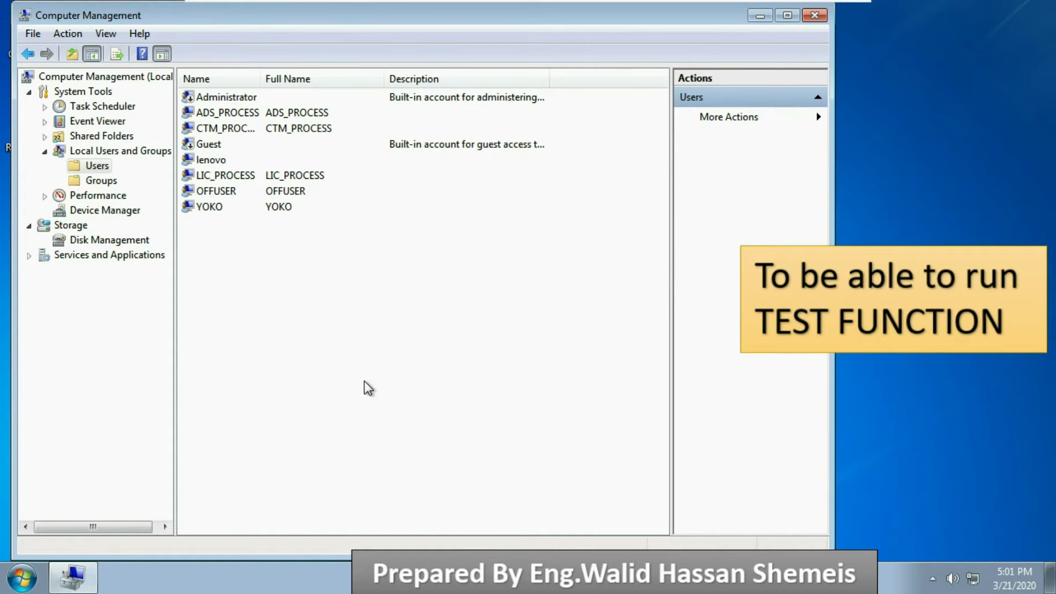
click(815, 16)
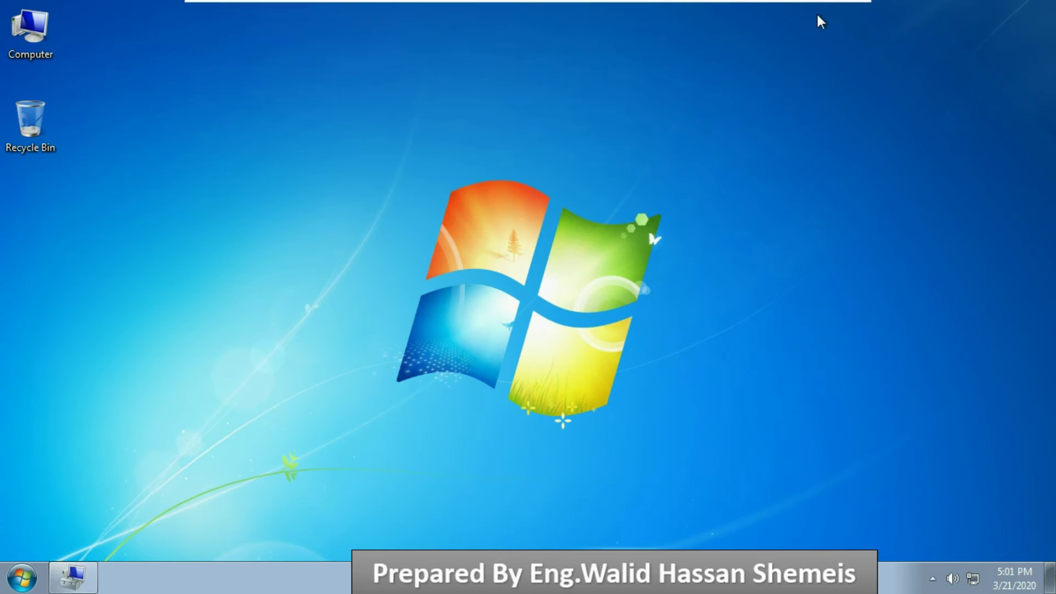
Log off the current Windows session and log on with the user name yoko.
click(22, 577)
click(287, 536)
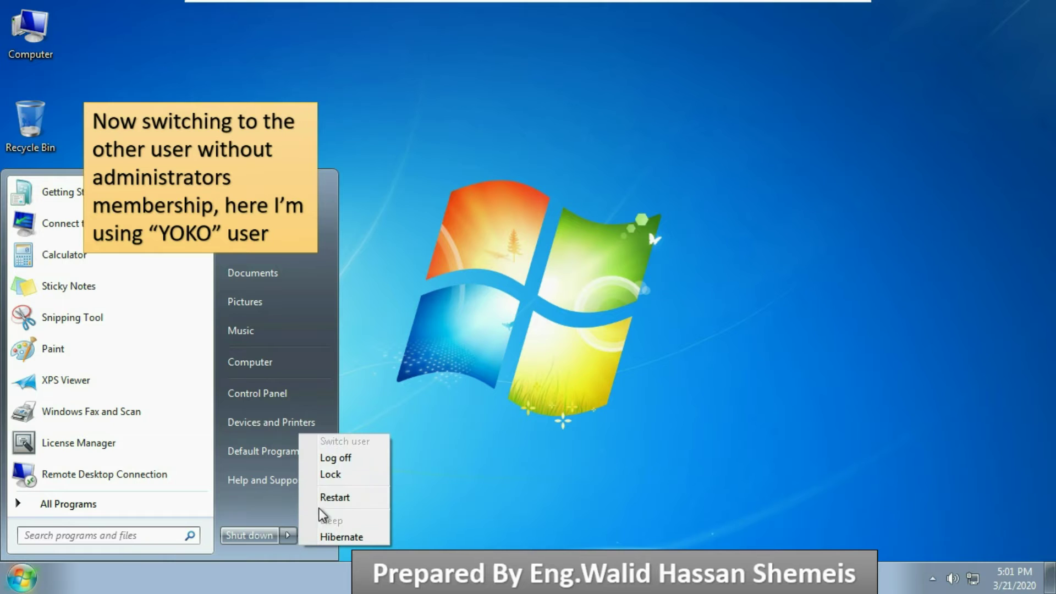
click(331, 459)
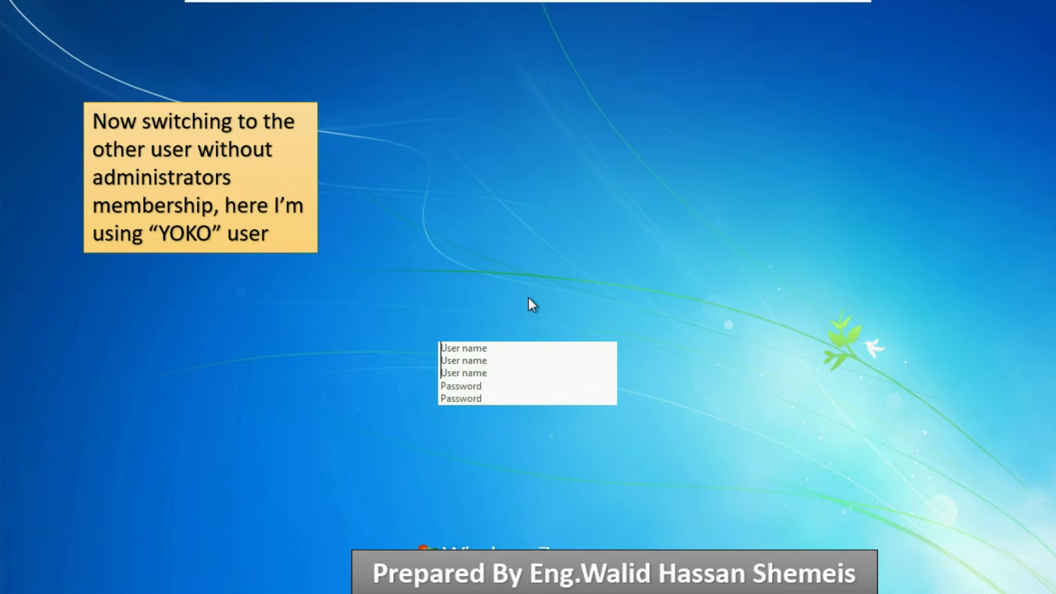
text(yoko)
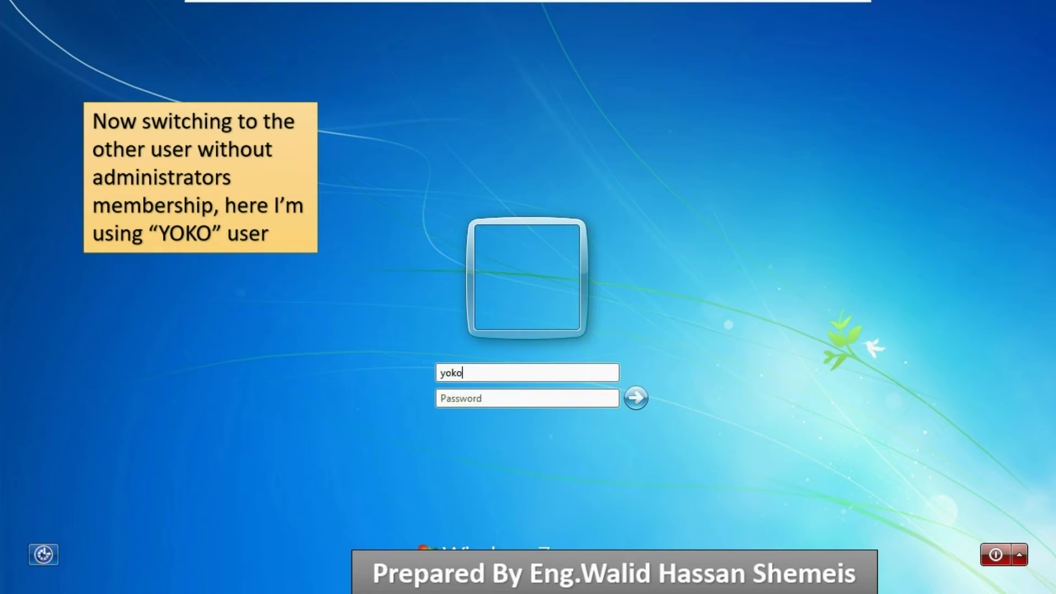
key(Return)
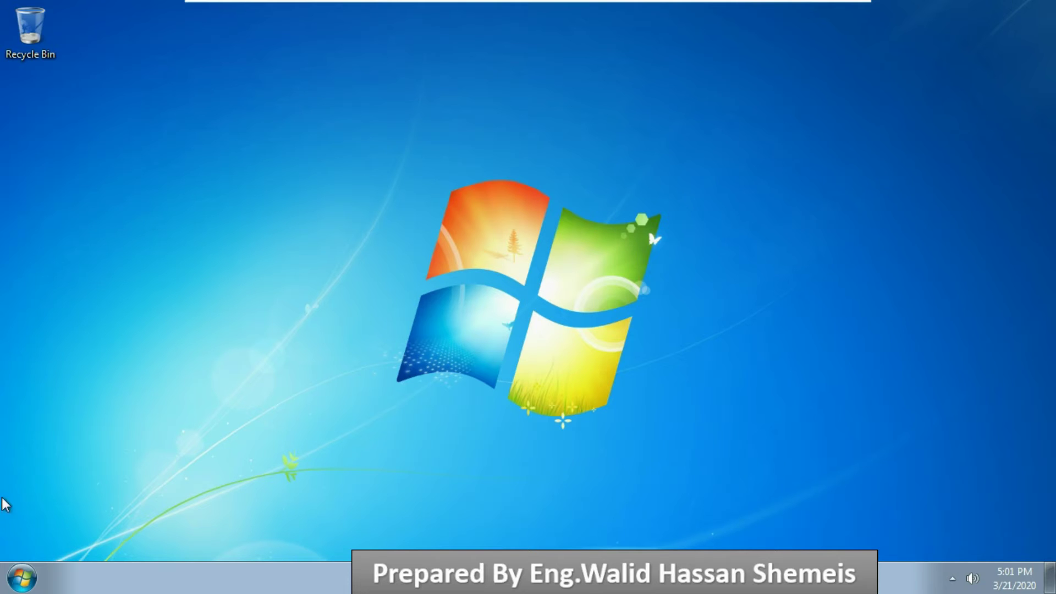
Launch System View from the YOKOGAWA CENTUM program group.
click(22, 577)
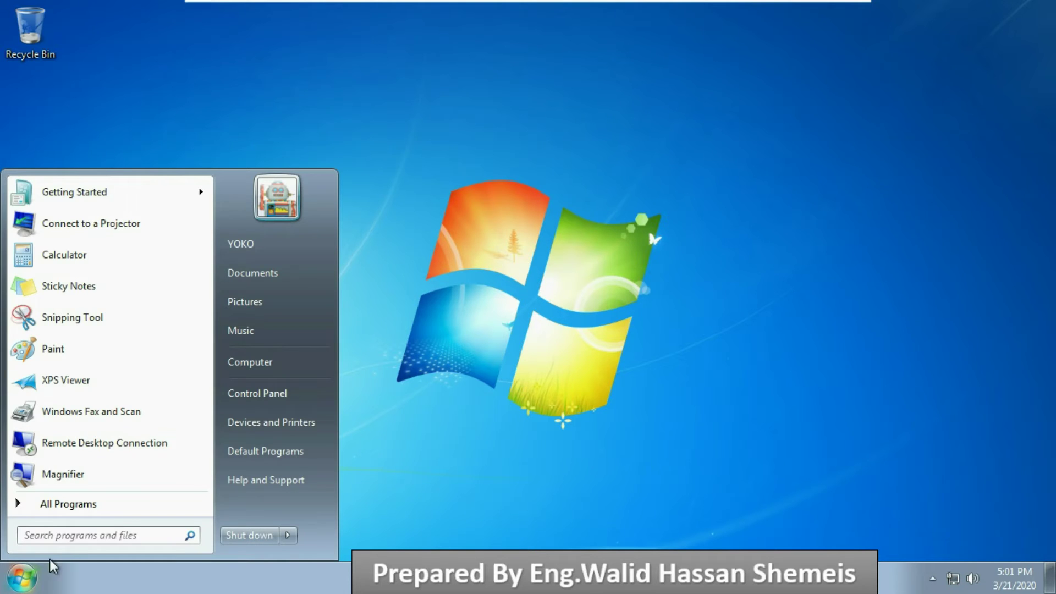
click(123, 504)
click(99, 437)
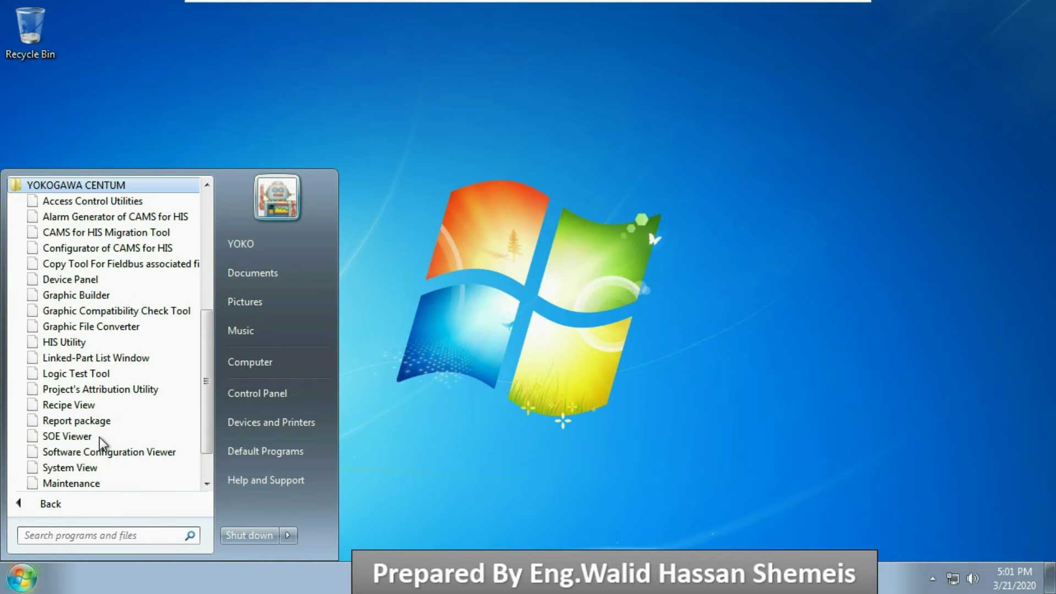
click(72, 467)
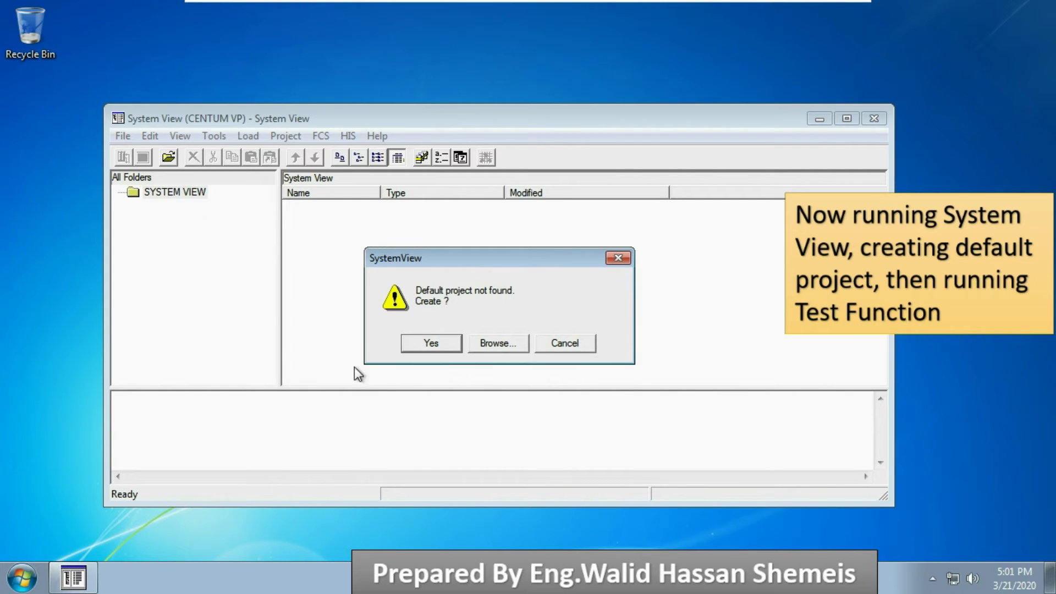
Create the default project MYPJT with the project information "This is the default project", accepting the proposed location.
click(440, 342)
click(455, 324)
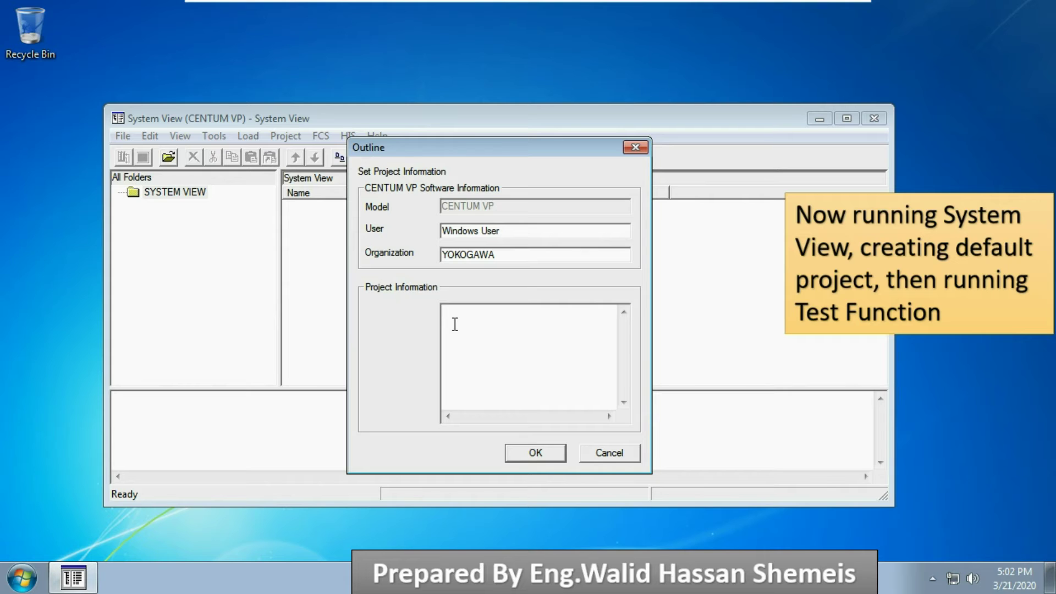
text(This is the default project)
click(546, 453)
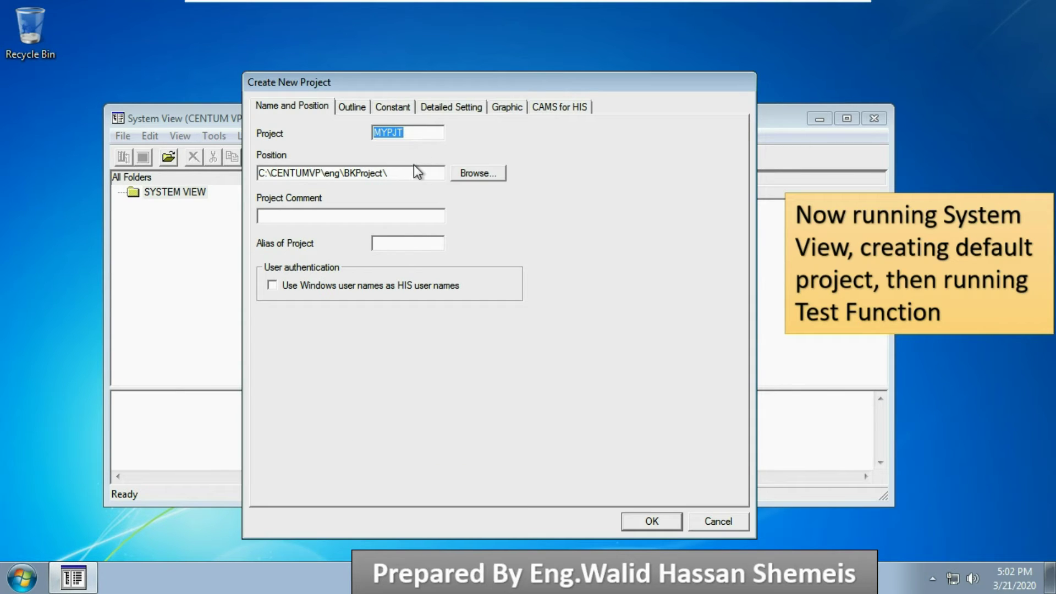
click(650, 521)
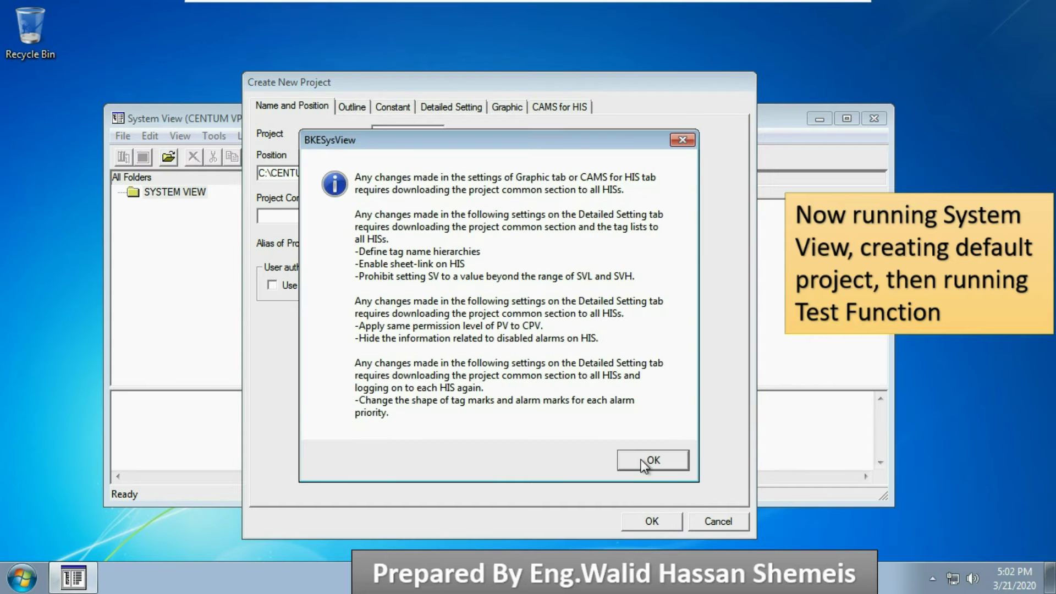
click(649, 461)
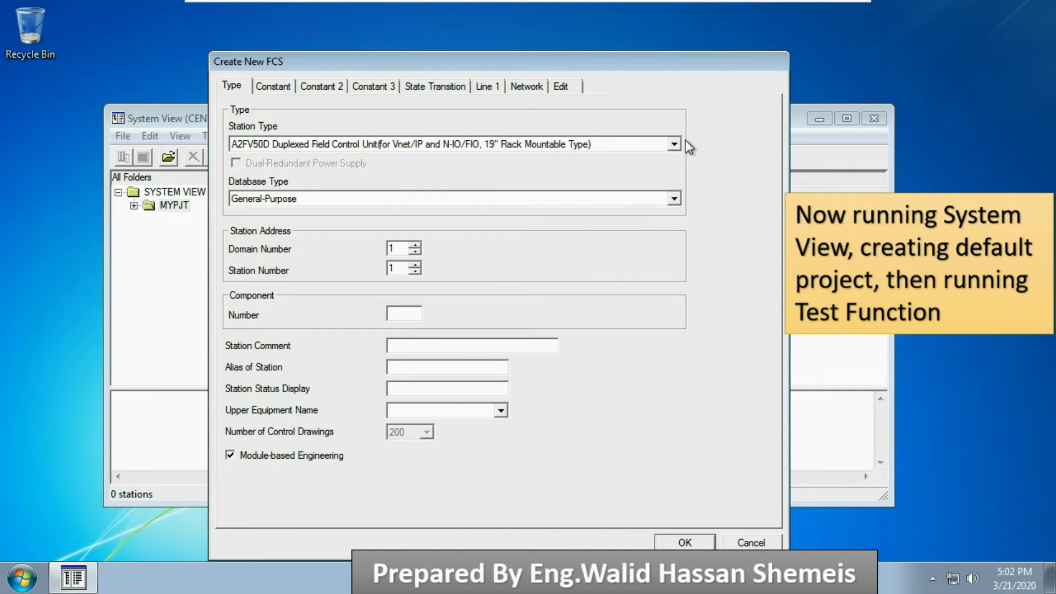
Create a new FCS with station type AFV30D Duplexed Field Control Unit for Vnet/IP and FIO, keeping the other defaults.
click(674, 144)
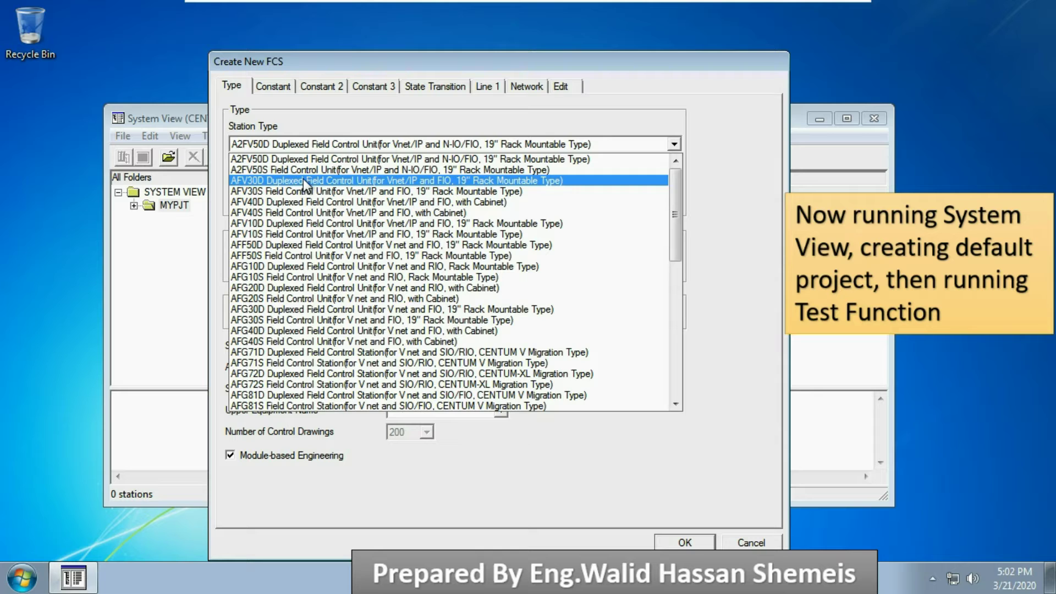
click(303, 182)
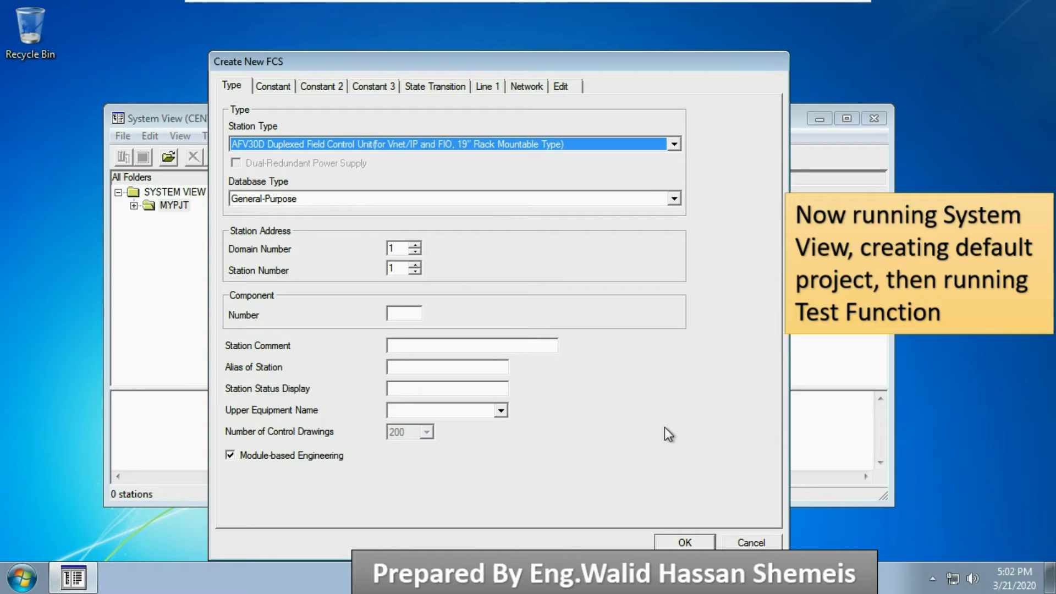
click(684, 543)
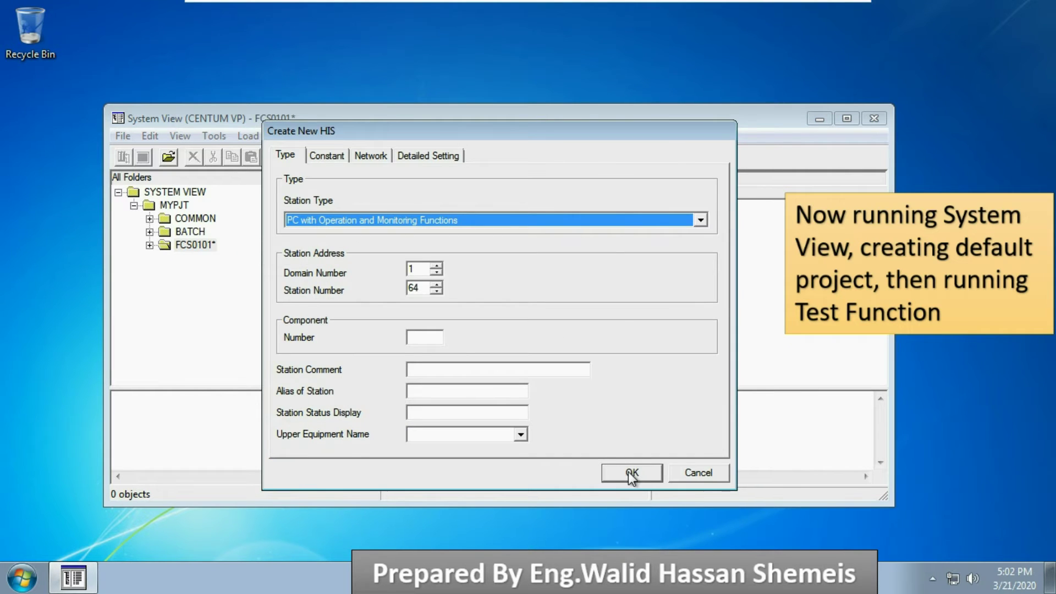
Create the HIS with its default settings, and start Test Function for FCS0101 on HIS0164 in virtual test mode without connecting to other PCs.
click(632, 474)
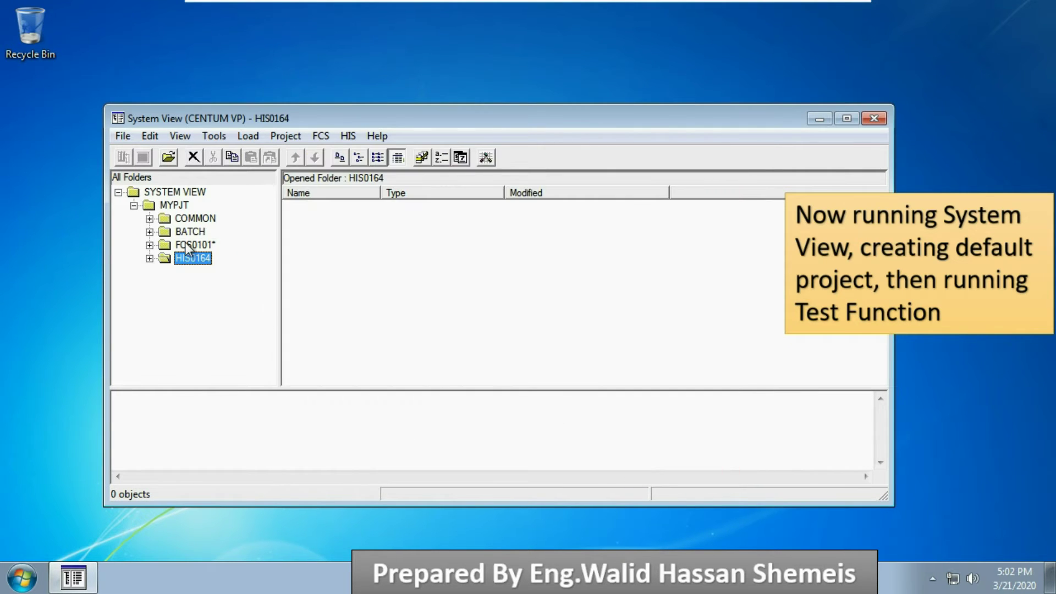
click(186, 245)
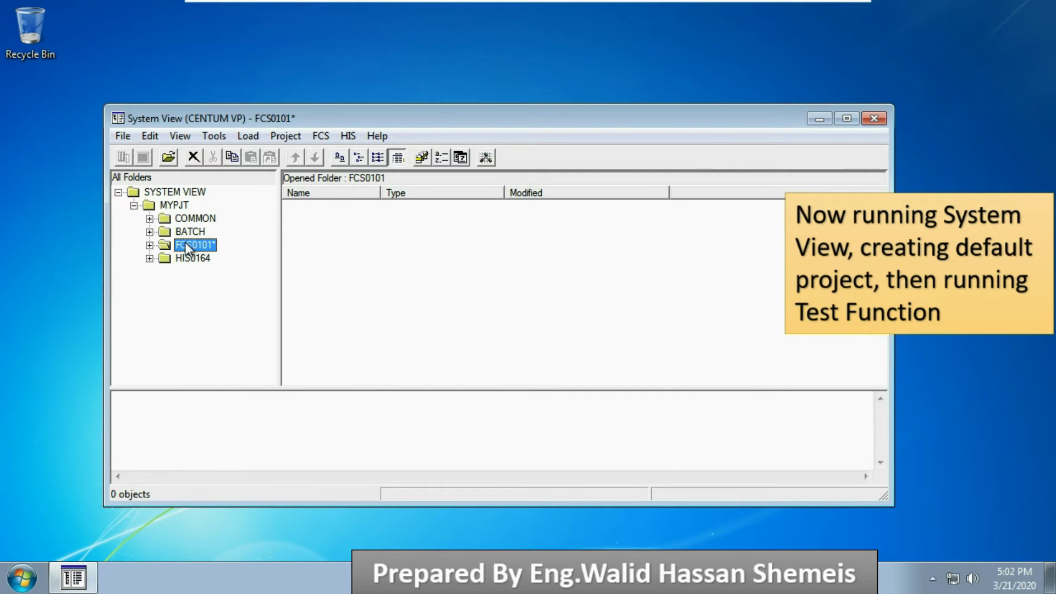
right_click(186, 245)
mouse_move(302, 425)
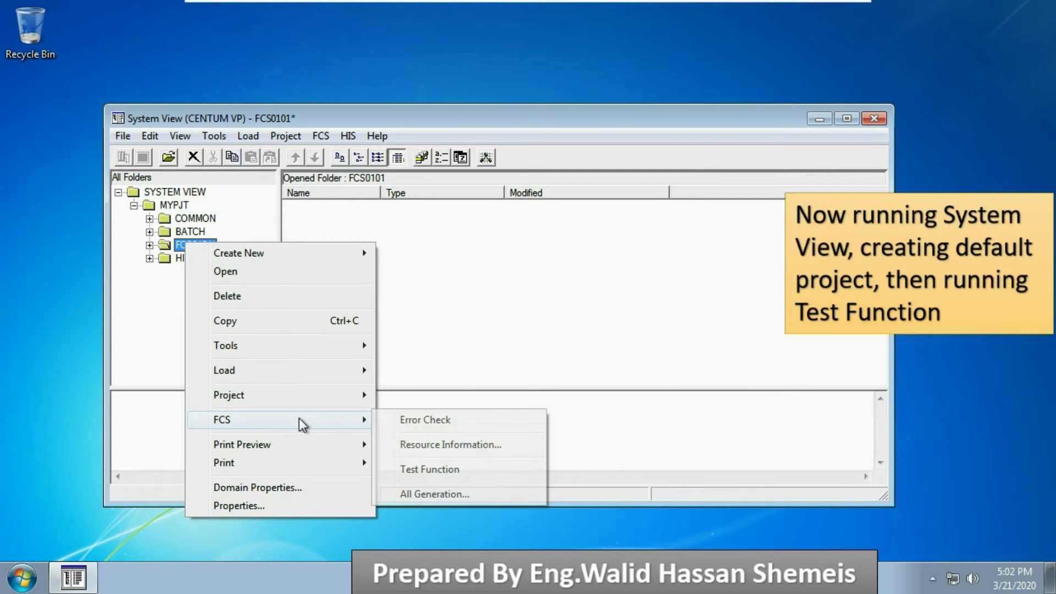
click(428, 470)
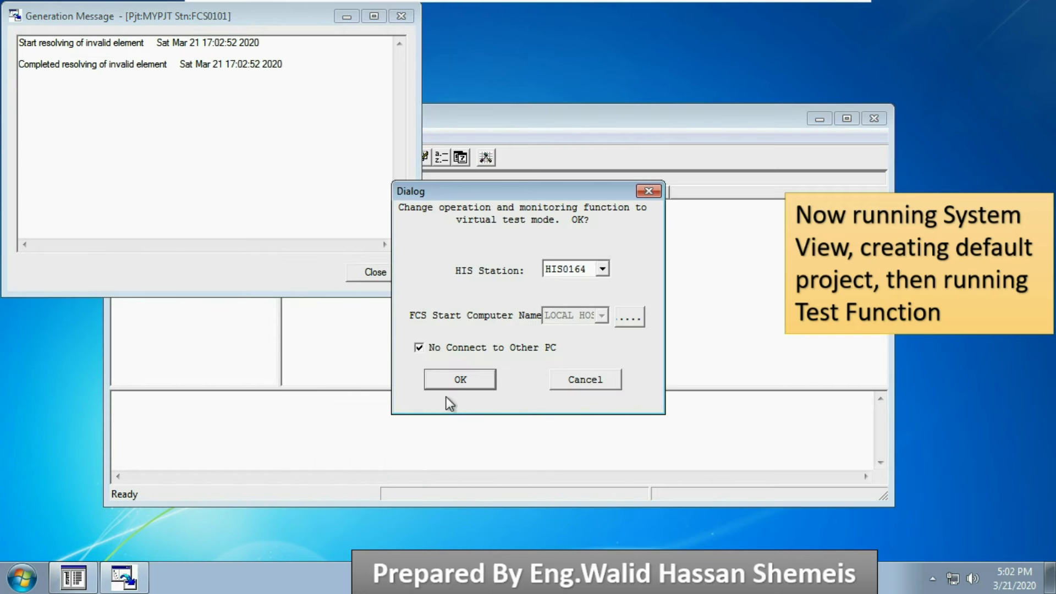
click(461, 380)
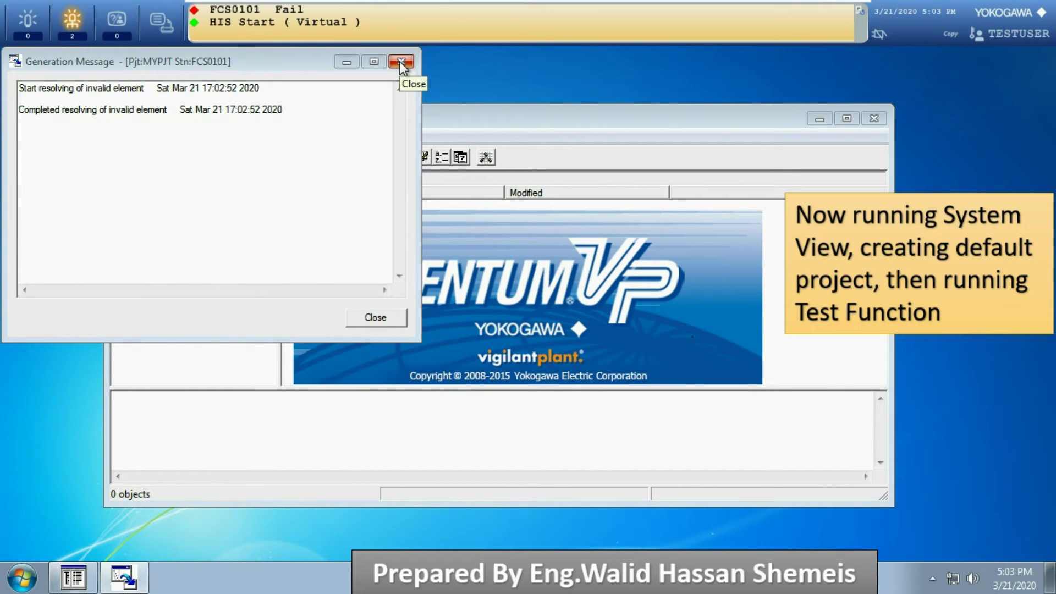
Minimize the Generation Message, System View and Test Function windows.
click(338, 63)
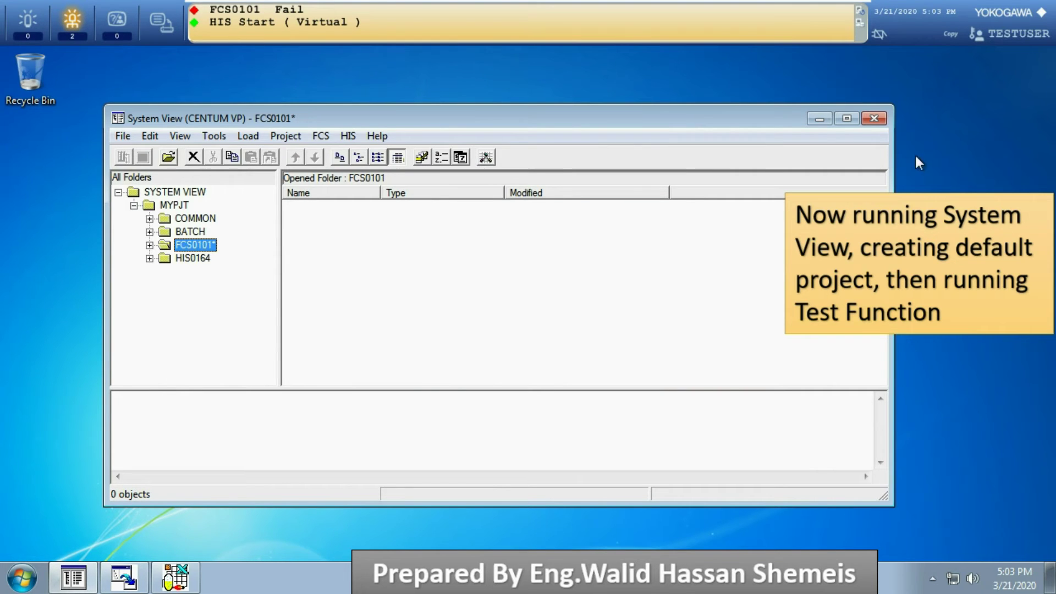
click(819, 117)
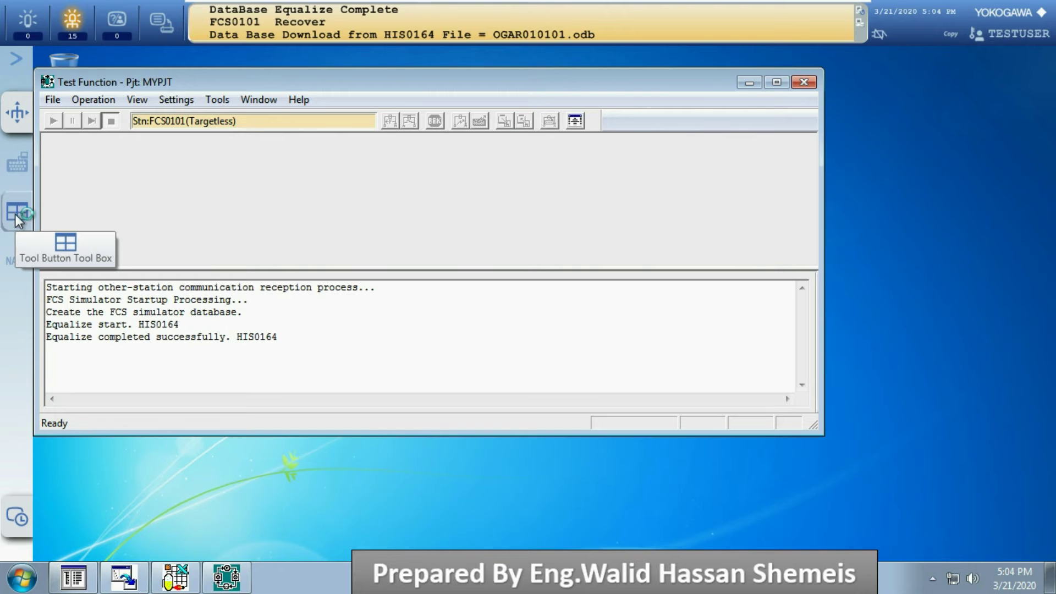
click(750, 82)
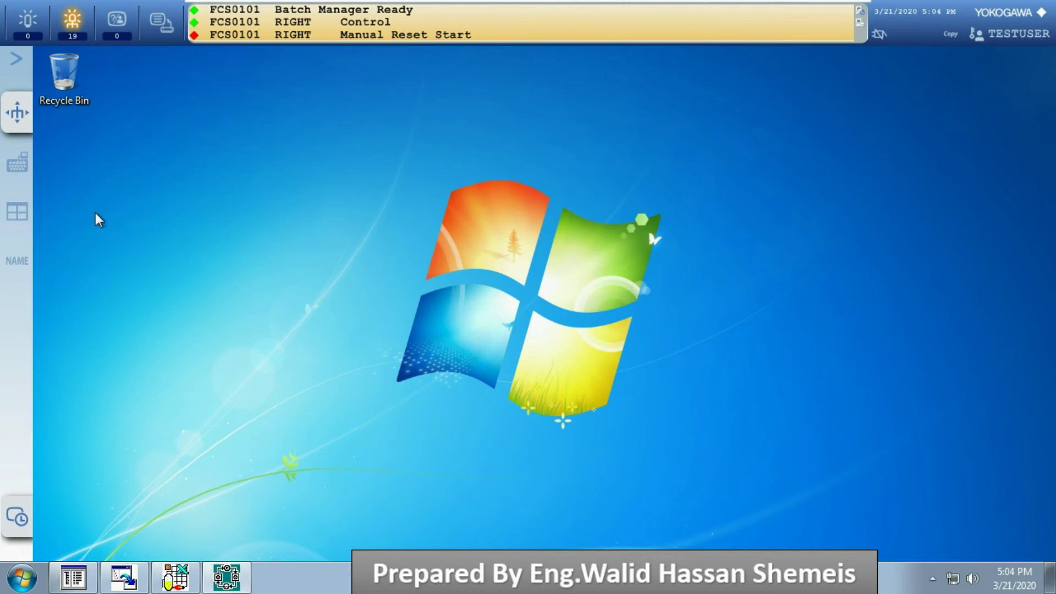
Open the System Status Overview and, from it, the HIS Setup window.
click(11, 212)
click(12, 210)
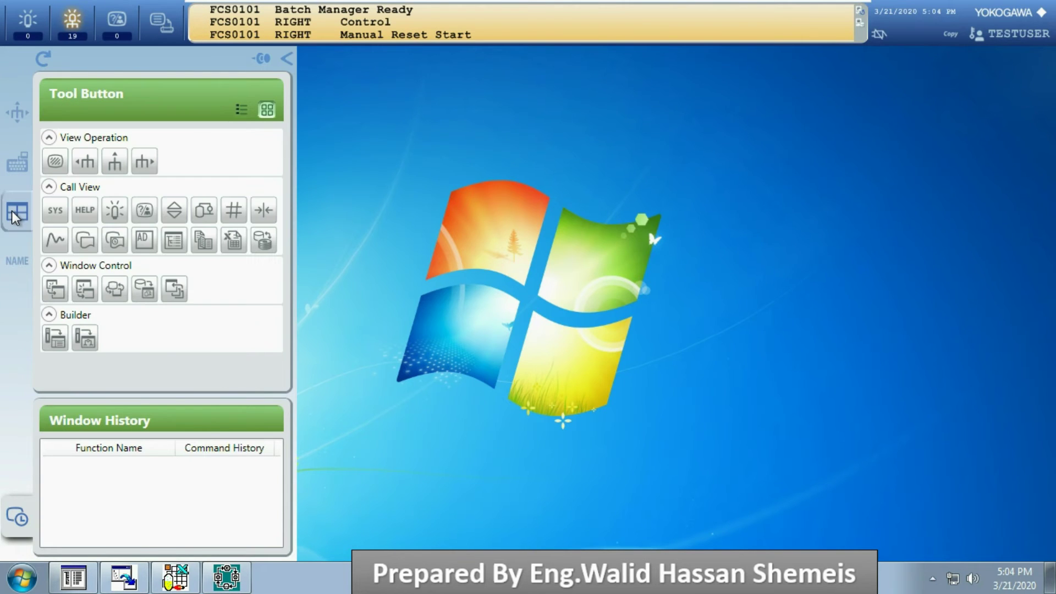
click(53, 211)
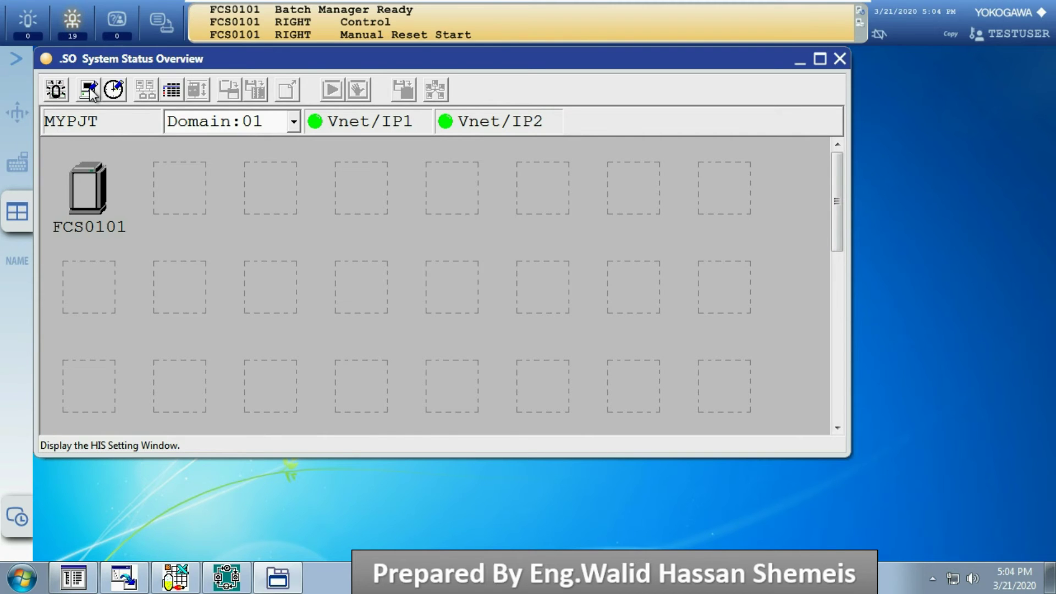
click(89, 88)
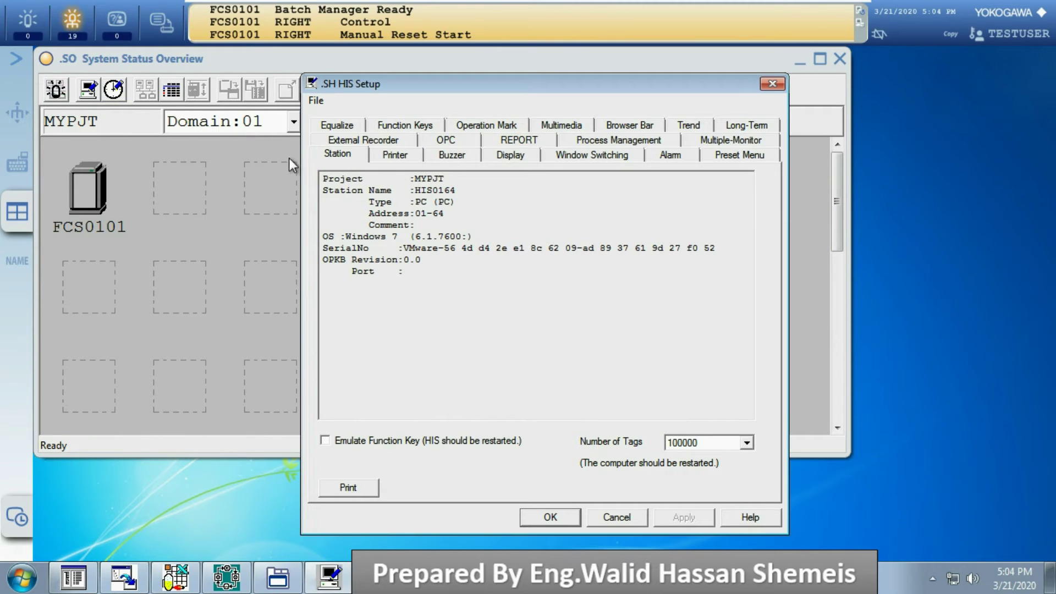
Lower the buzzer volume to minimum for every alarm type in HIS Setup and apply the change.
click(448, 157)
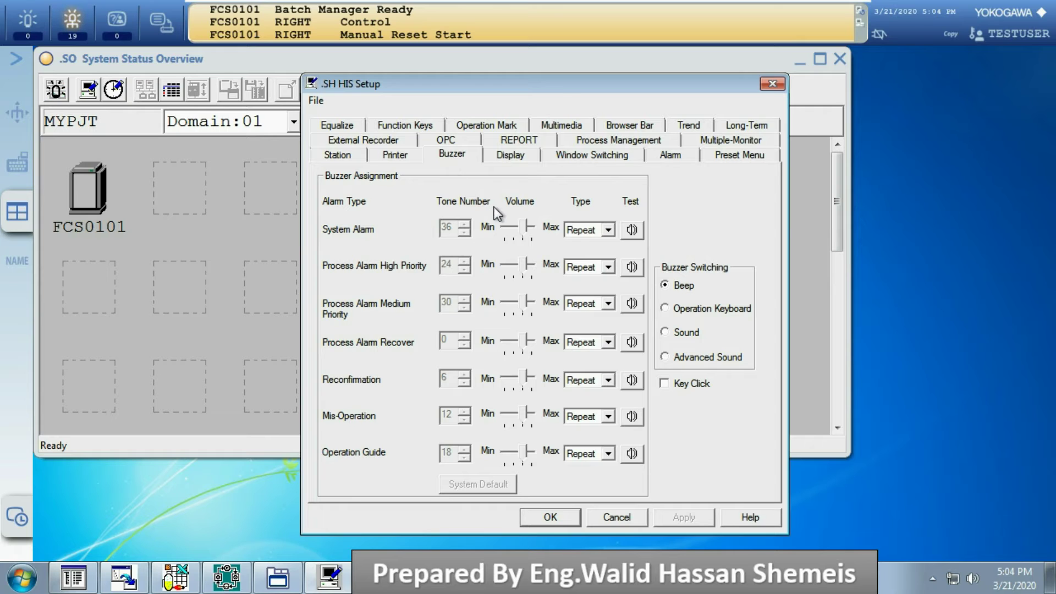
drag(525, 232, 505, 232)
drag(525, 270, 507, 267)
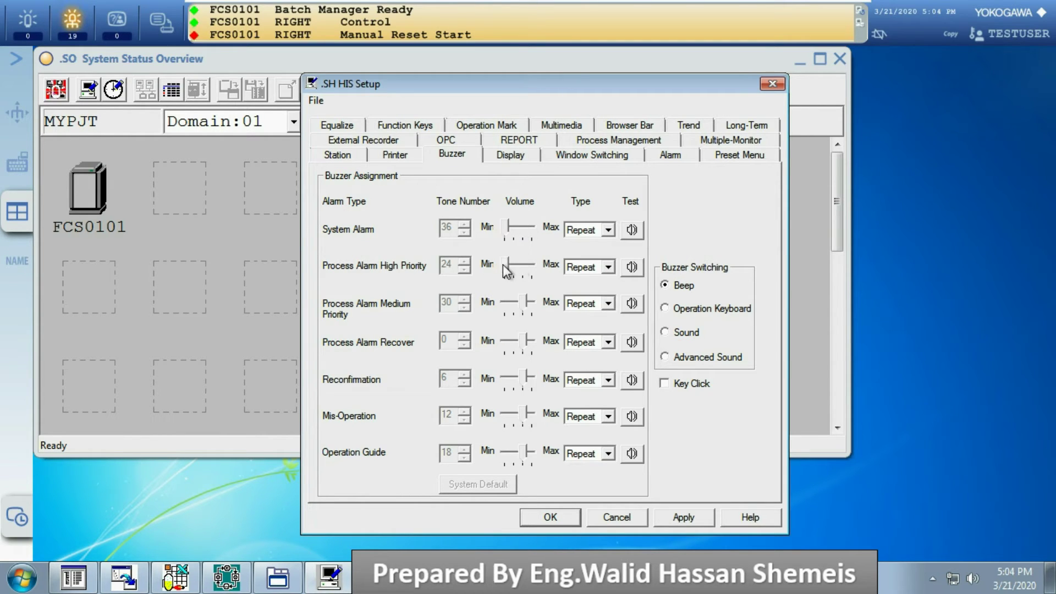
drag(514, 306, 507, 303)
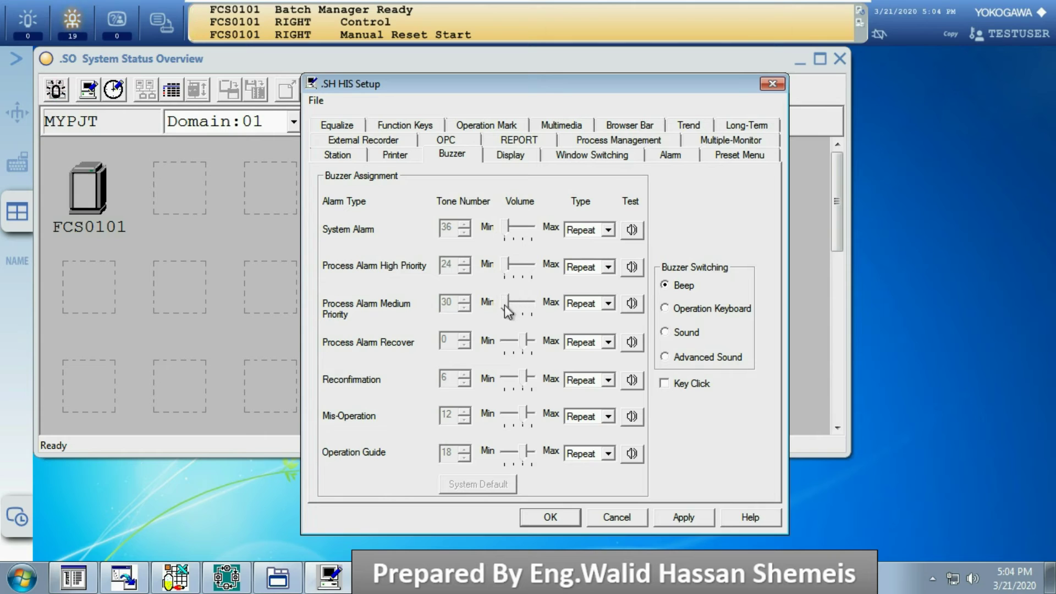
mouse_move(527, 342)
mouse_down()
mouse_move(507, 352)
mouse_move(507, 419)
mouse_up()
drag(525, 454, 505, 458)
click(679, 516)
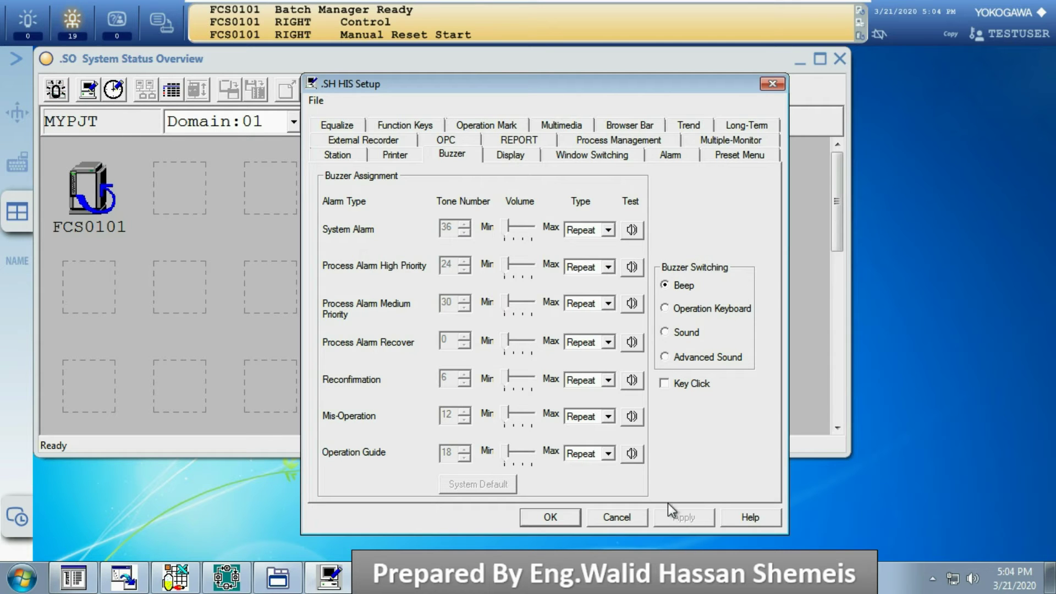
Change the HIS operation screen mode to Full Screen Mode in the display settings.
click(503, 156)
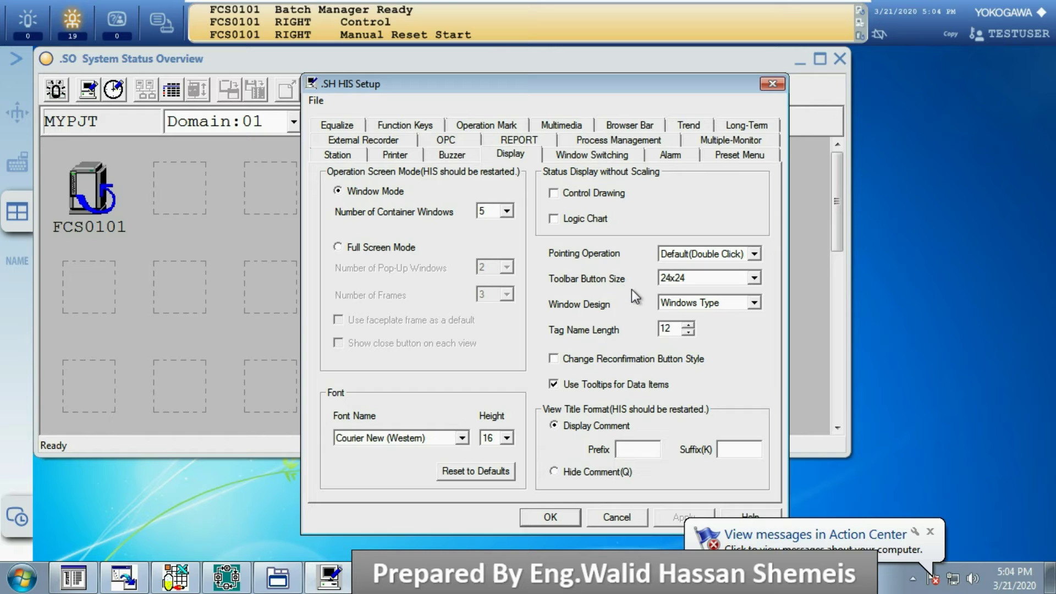
click(934, 531)
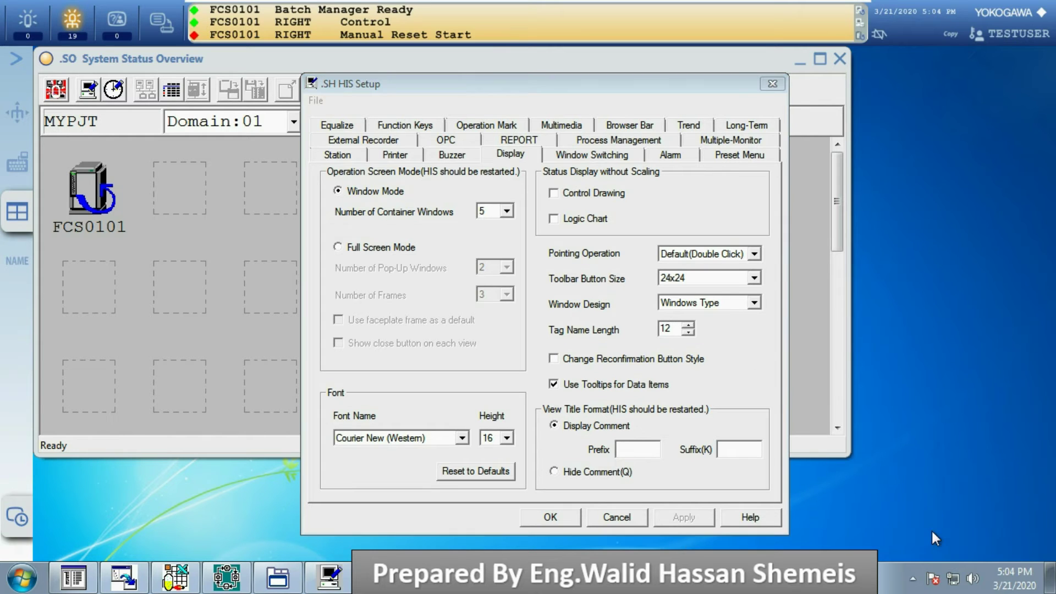
click(506, 210)
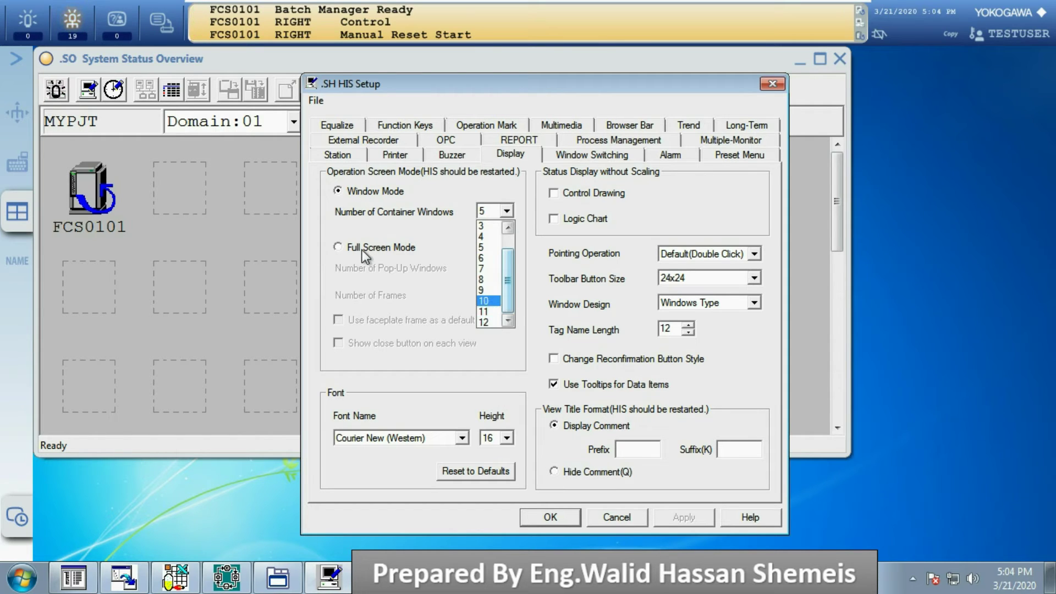
click(341, 246)
click(345, 249)
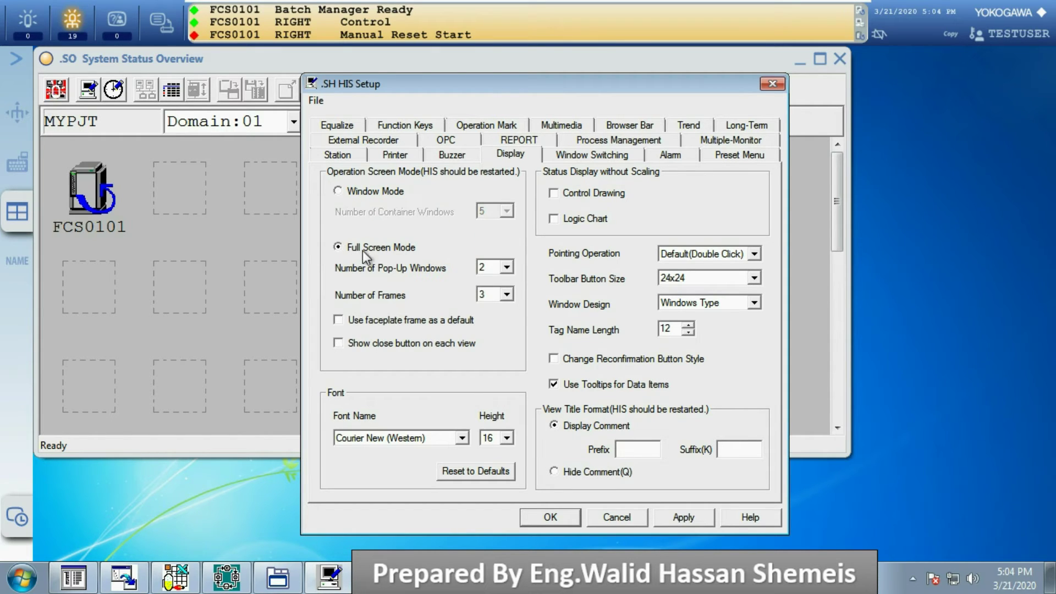
Set the number of pop-up windows to 8 and frames to 5, then save HIS Setup and close the System Status Overview.
click(506, 267)
click(495, 357)
click(507, 296)
click(506, 351)
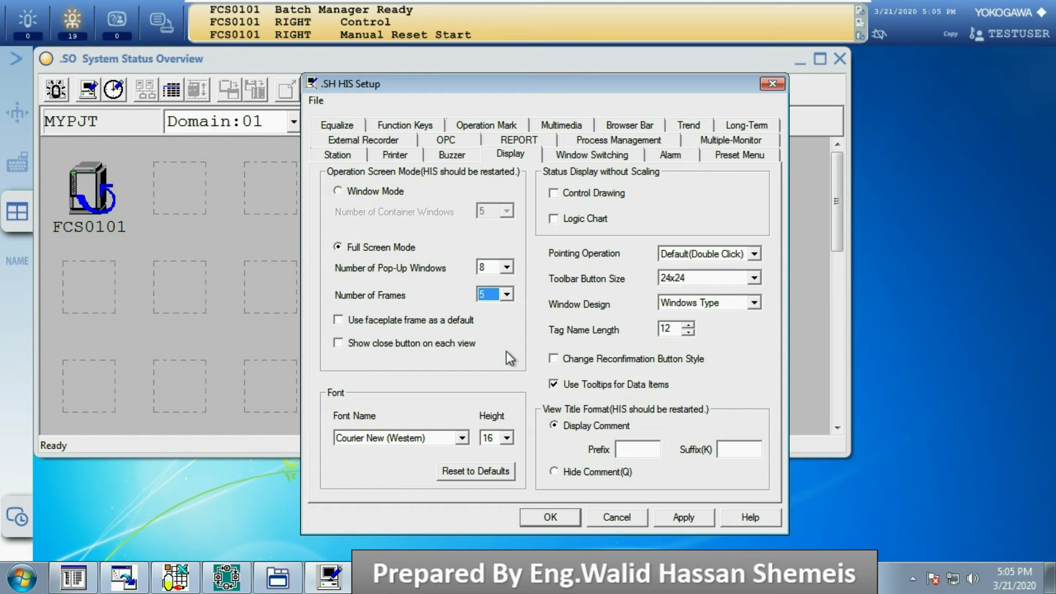
click(685, 517)
click(552, 515)
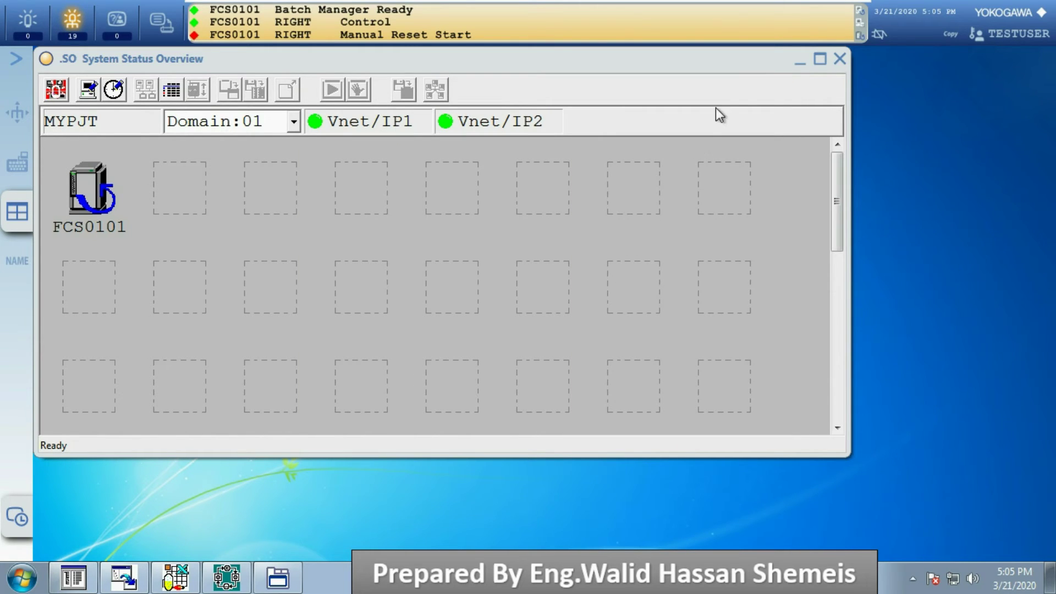
click(840, 58)
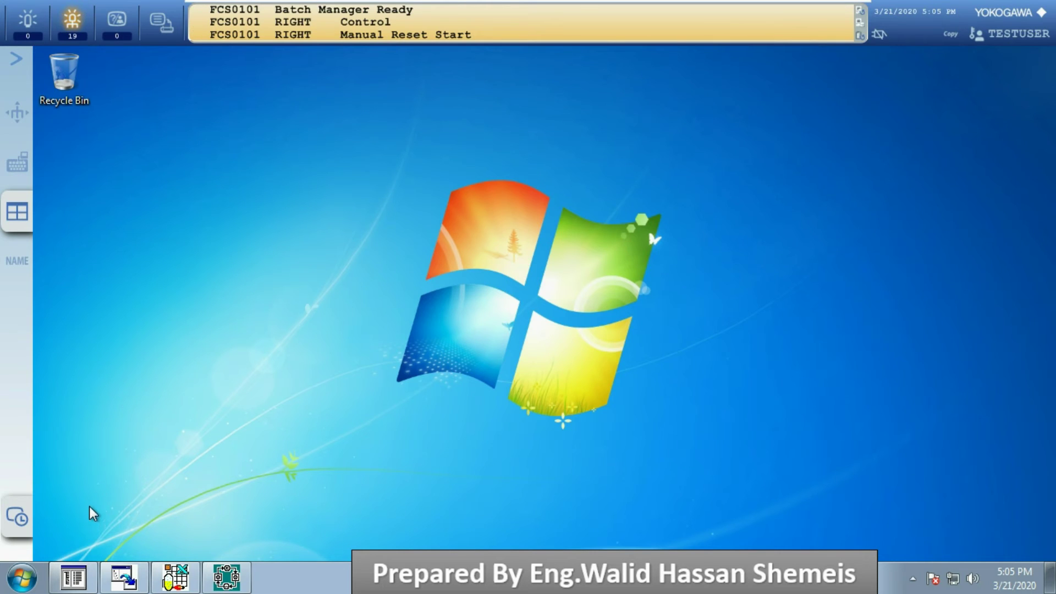
Exit Test Function, saving both the FCS simulator database and the test environment.
click(227, 578)
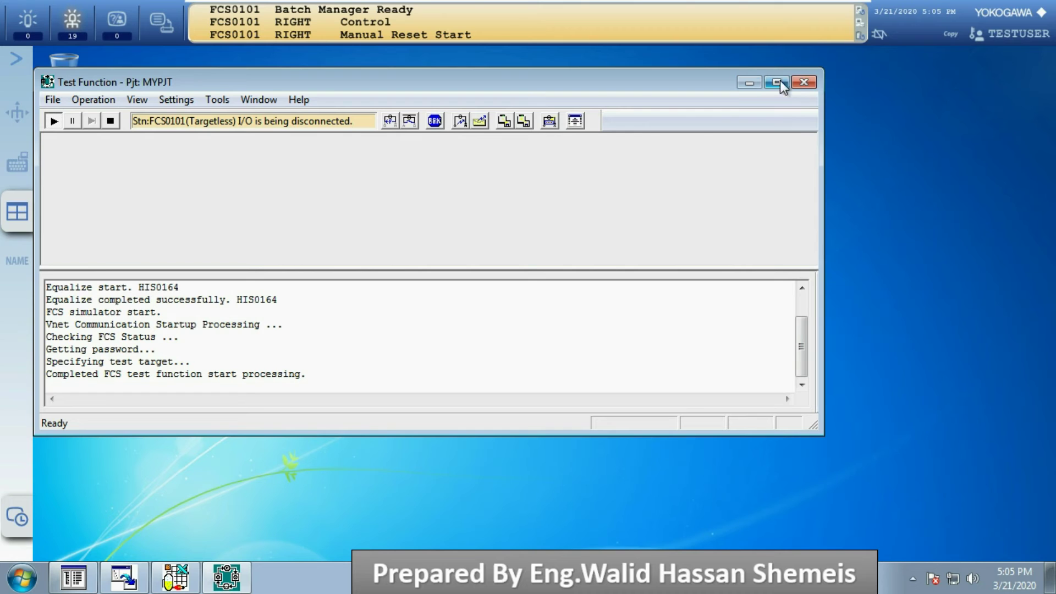
click(803, 82)
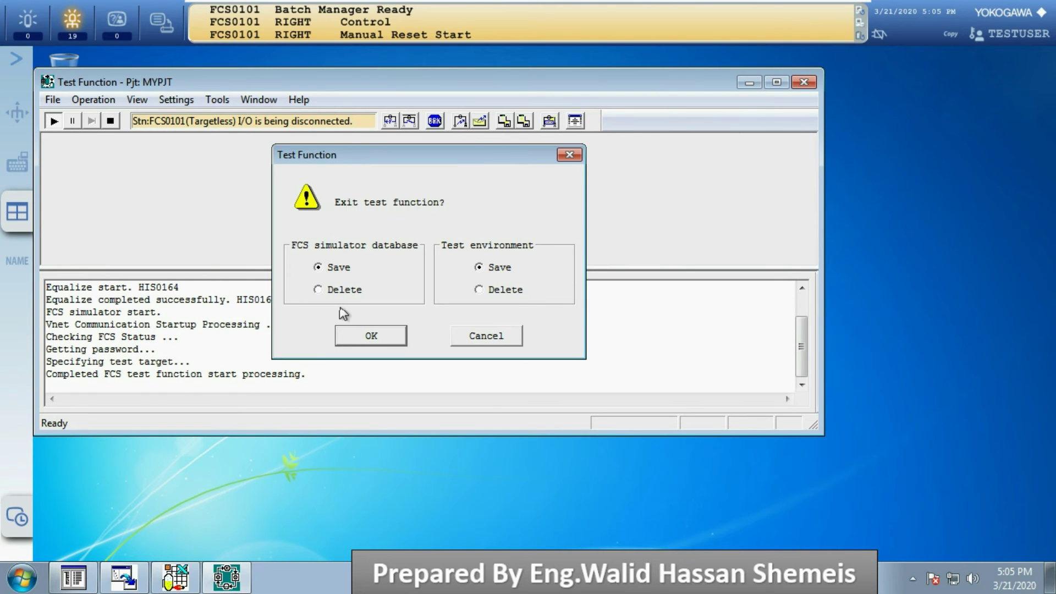
click(368, 332)
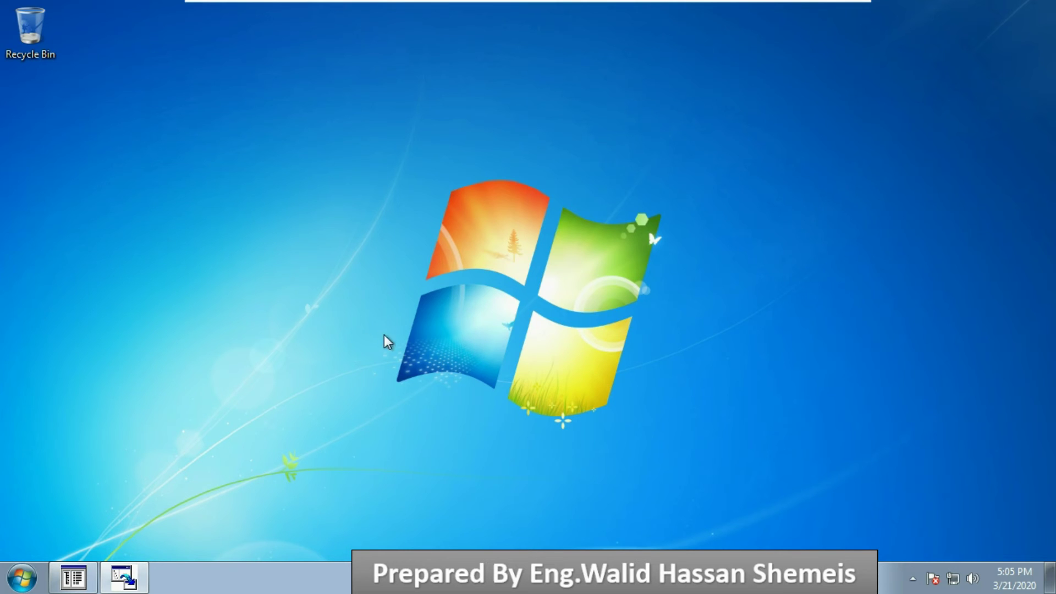
Close the Generation Message window and bring System View back up.
click(912, 580)
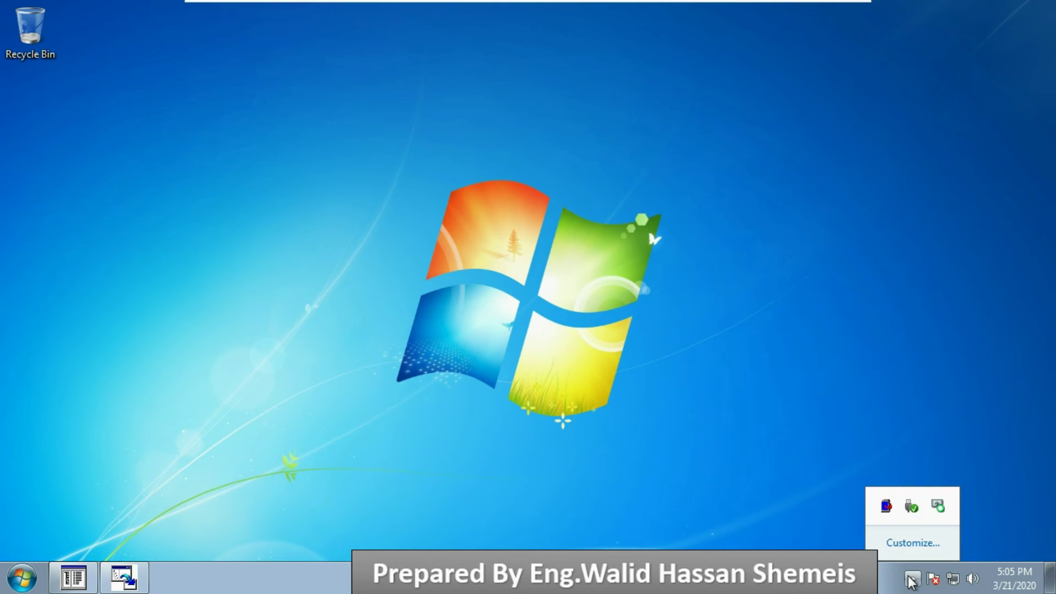
click(124, 577)
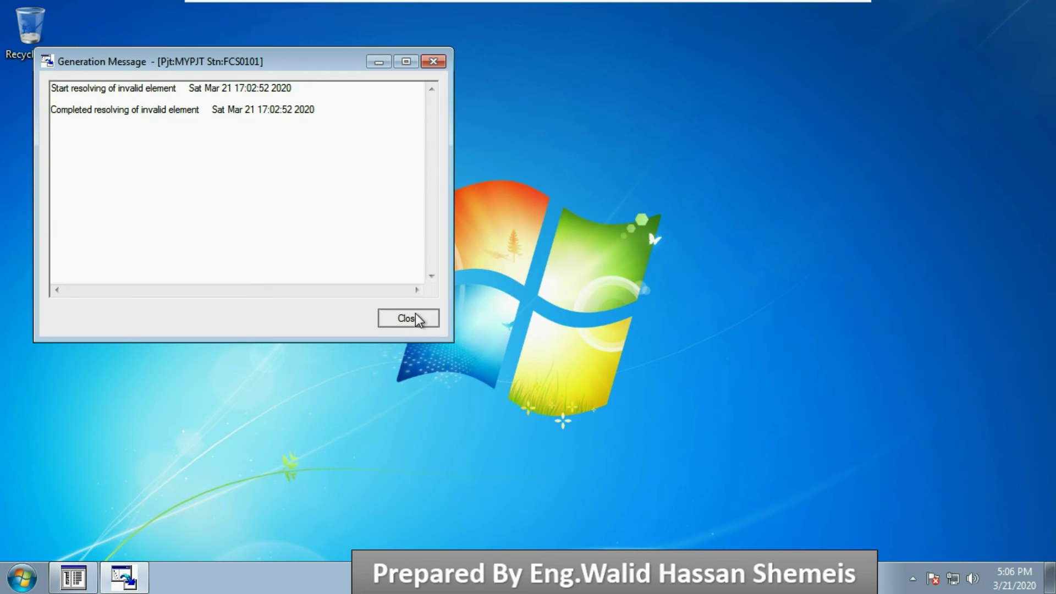
click(416, 316)
click(72, 578)
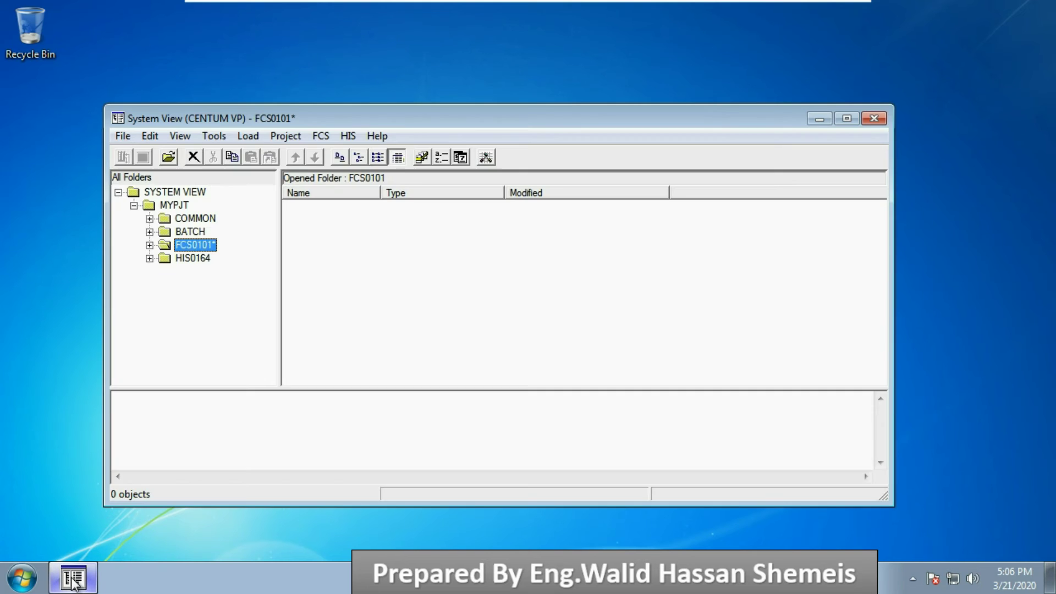
Restart Test Function for FCS0101 in virtual test mode with HIS0164 and No Connect to Other PC enabled.
right_click(167, 244)
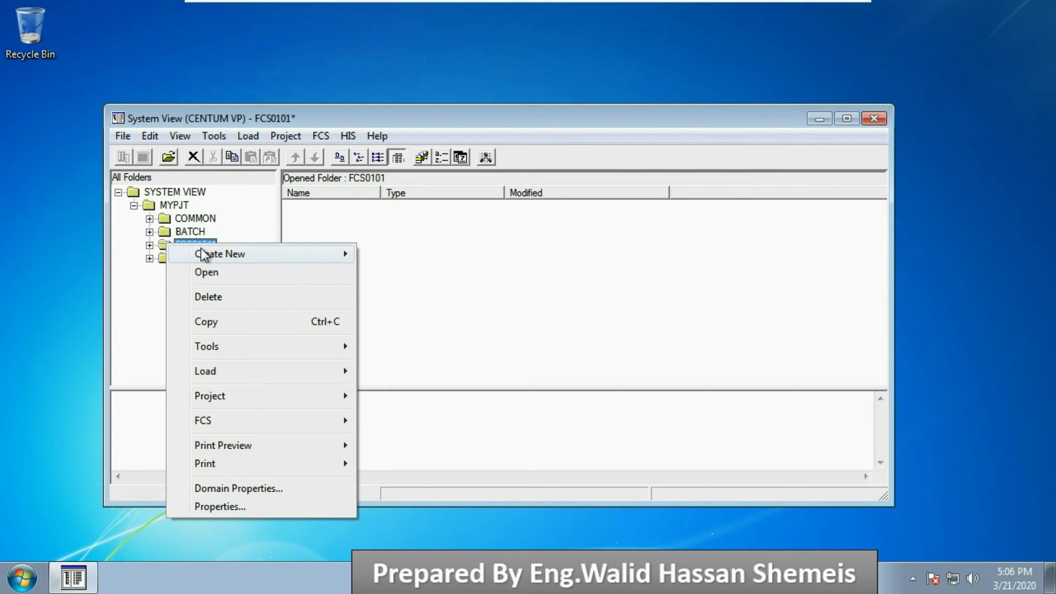
mouse_move(274, 431)
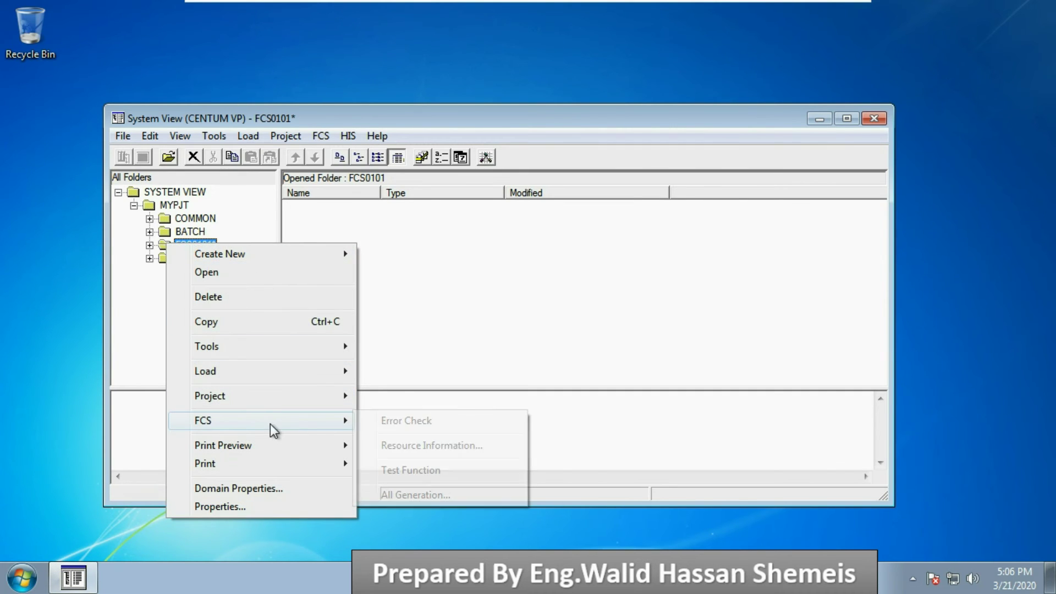
click(406, 470)
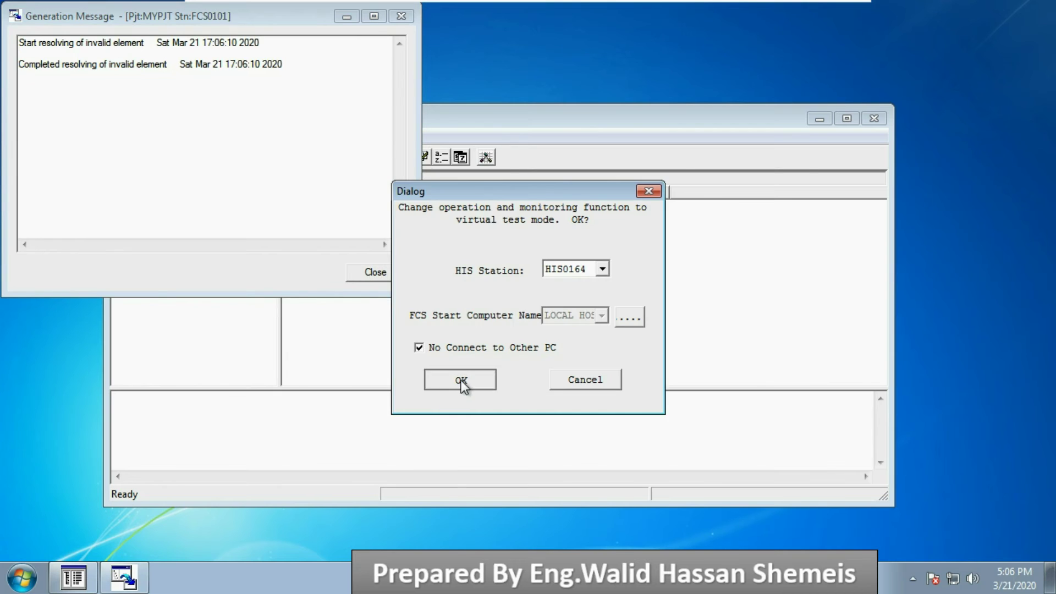
click(461, 381)
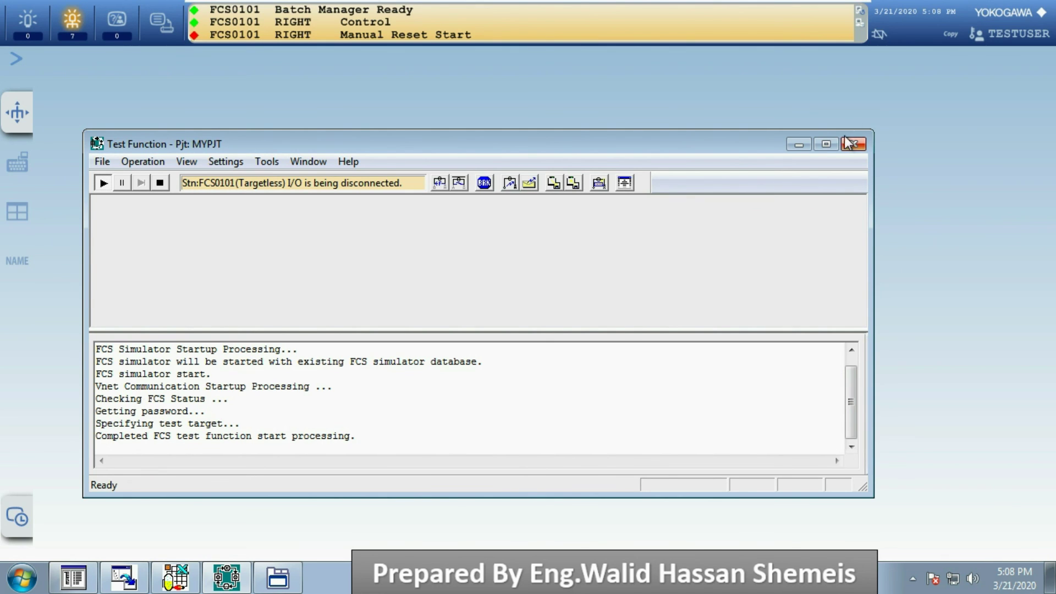
Exit the restarted Test Function, saving the FCS simulator database and test environment, and close the Generation Message window.
click(799, 145)
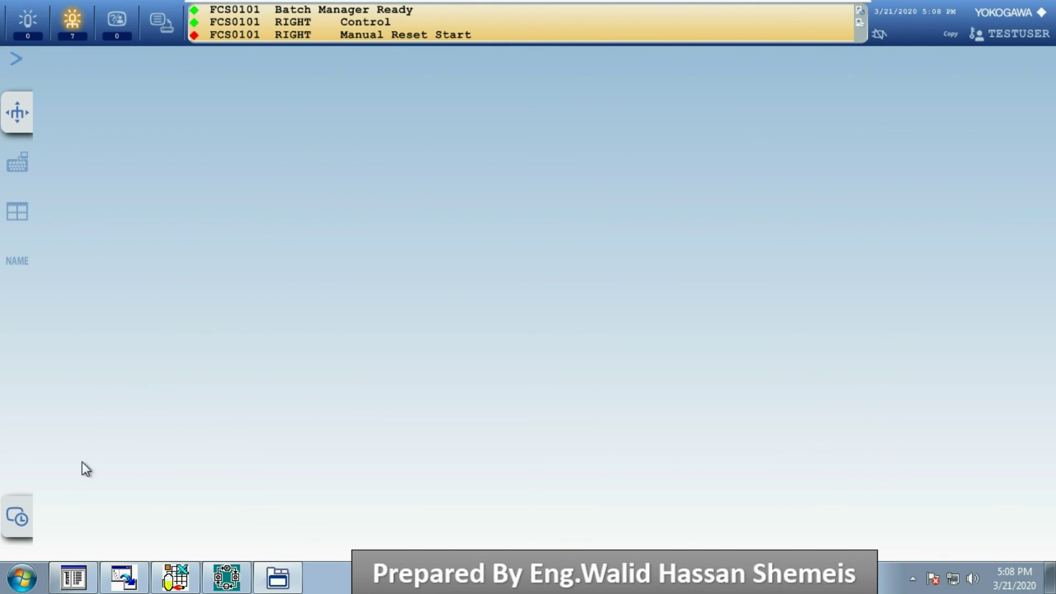
click(226, 577)
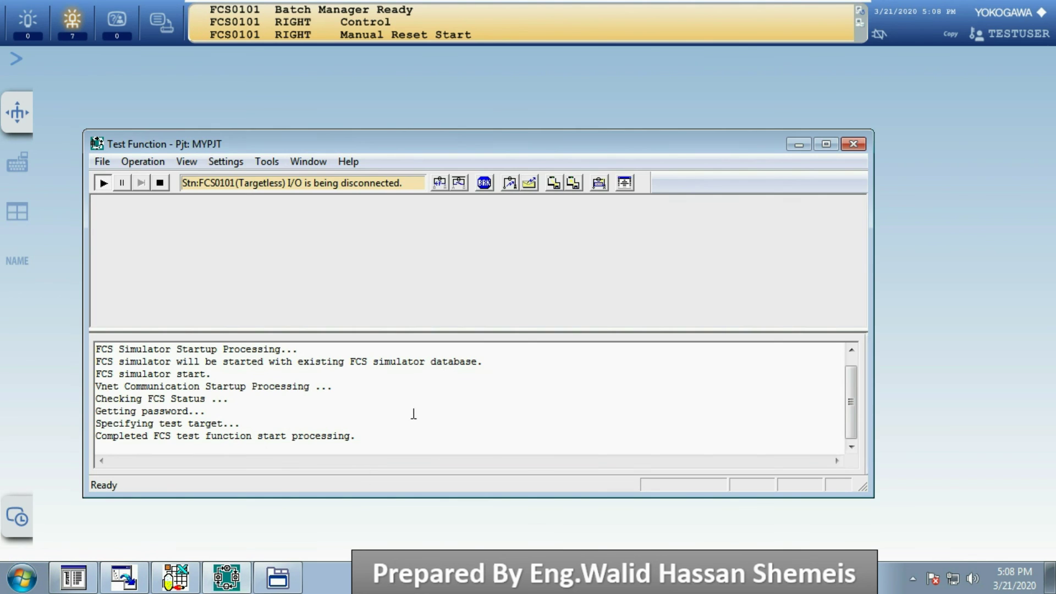
click(855, 144)
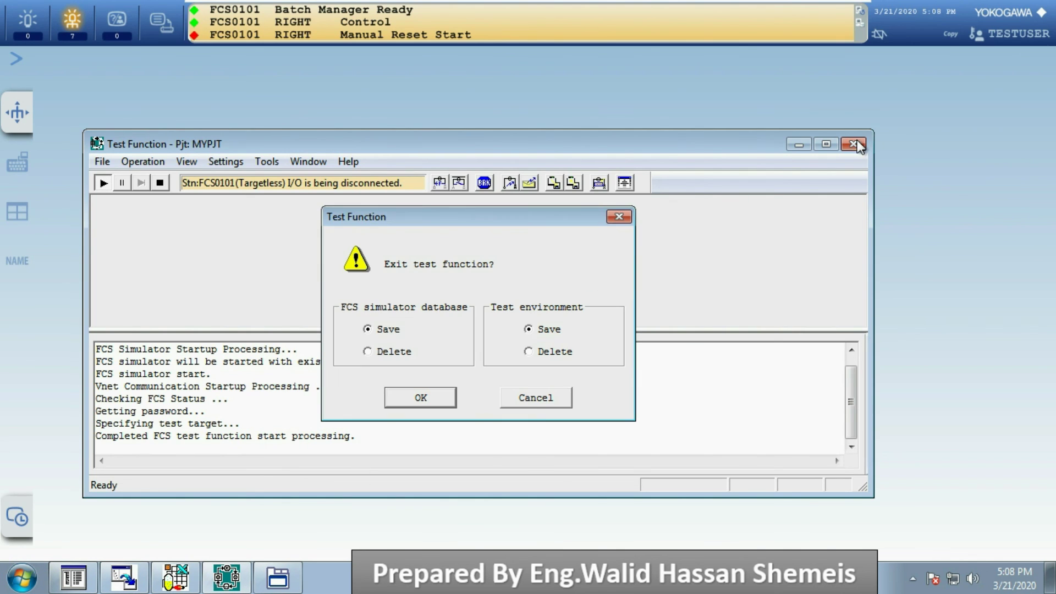
click(420, 398)
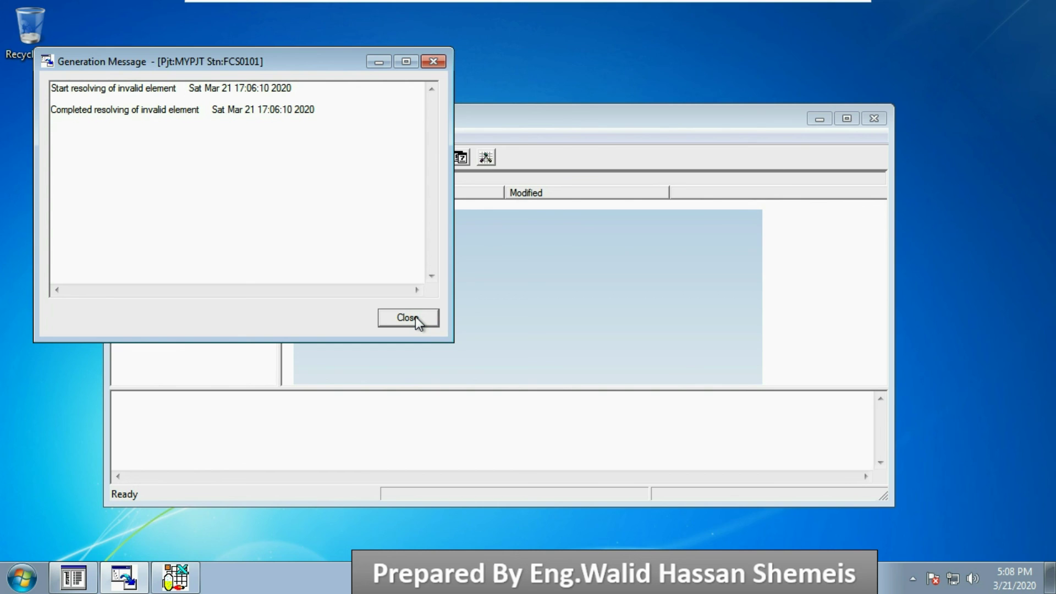
click(416, 319)
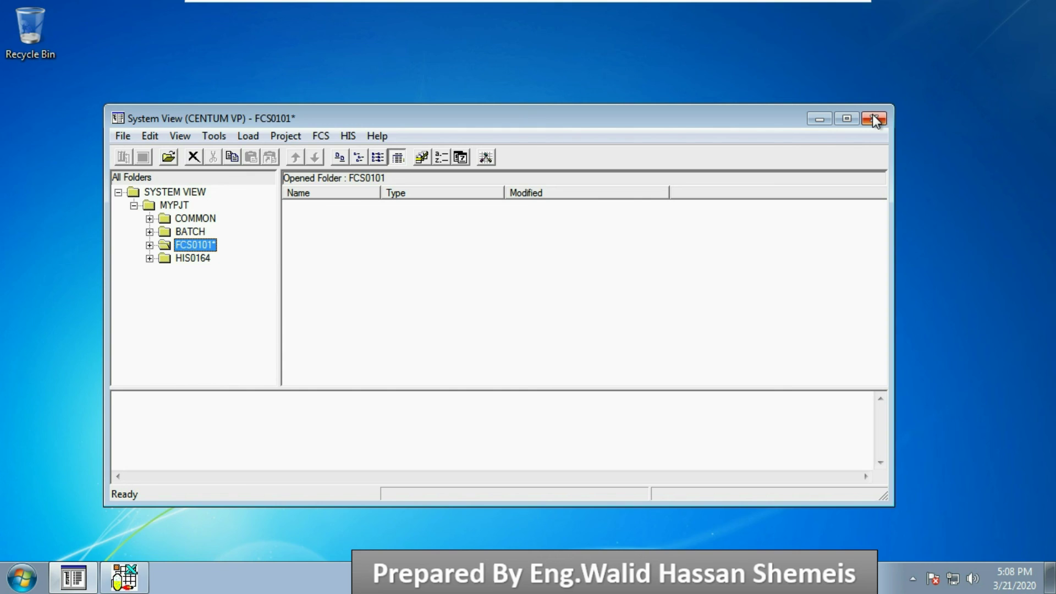
Check the number of FCS simulators on the hidden notification area icon and close System View, confirming the exit.
click(913, 578)
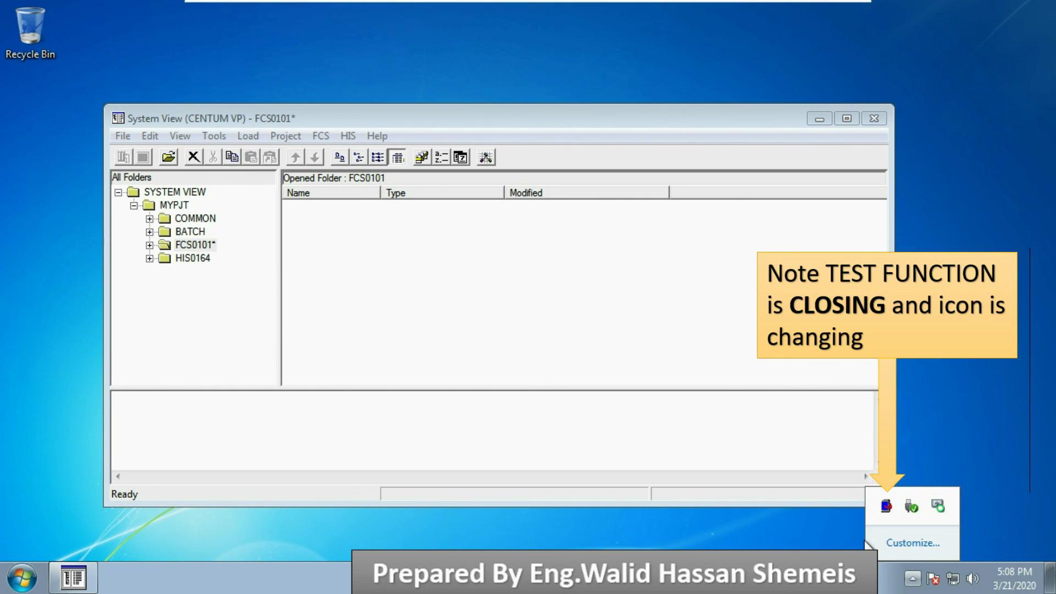
mouse_move(890, 511)
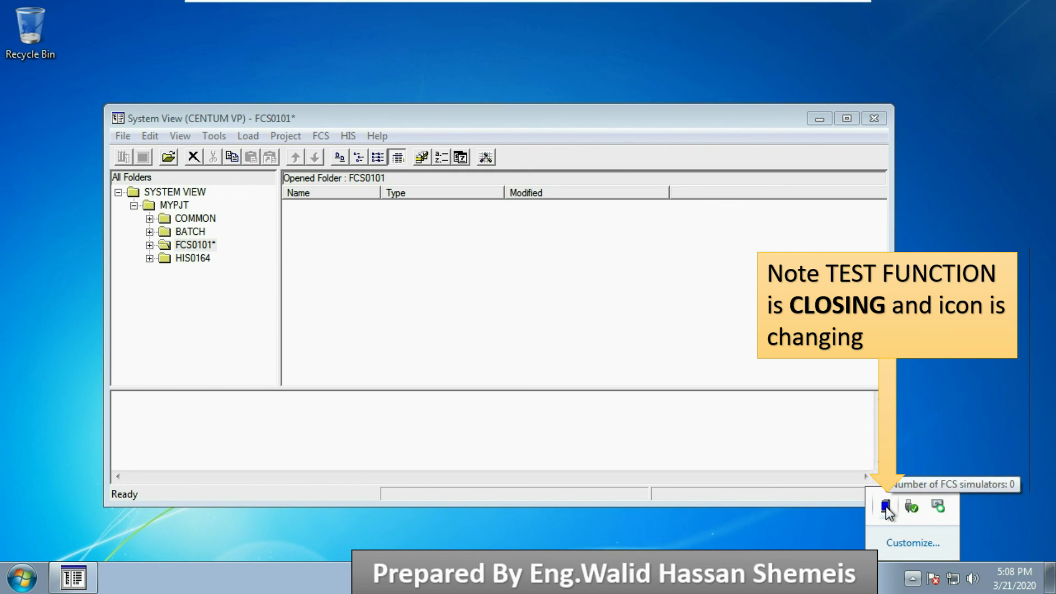
click(874, 119)
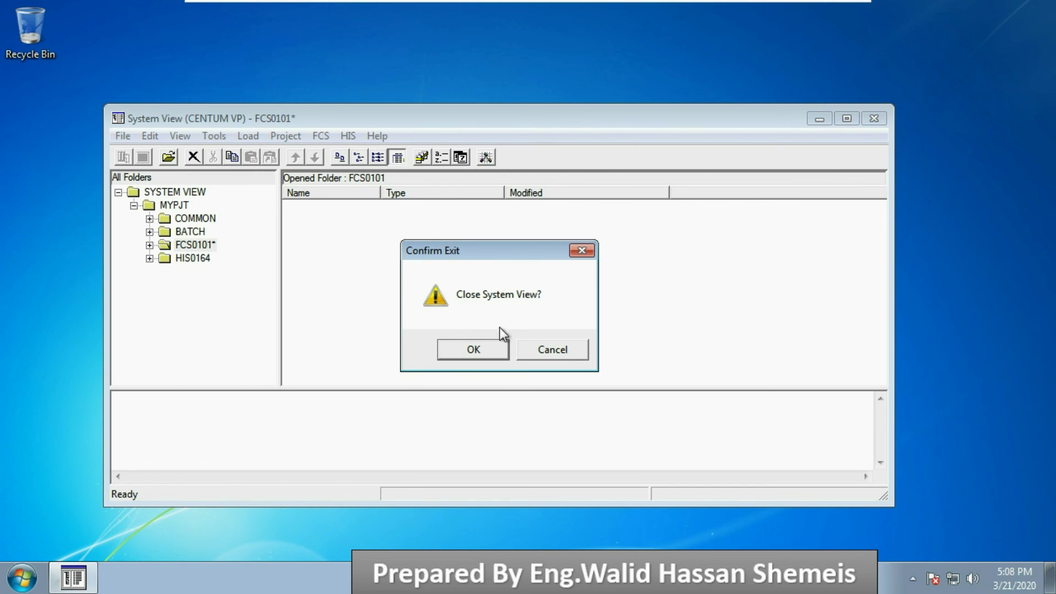
click(473, 350)
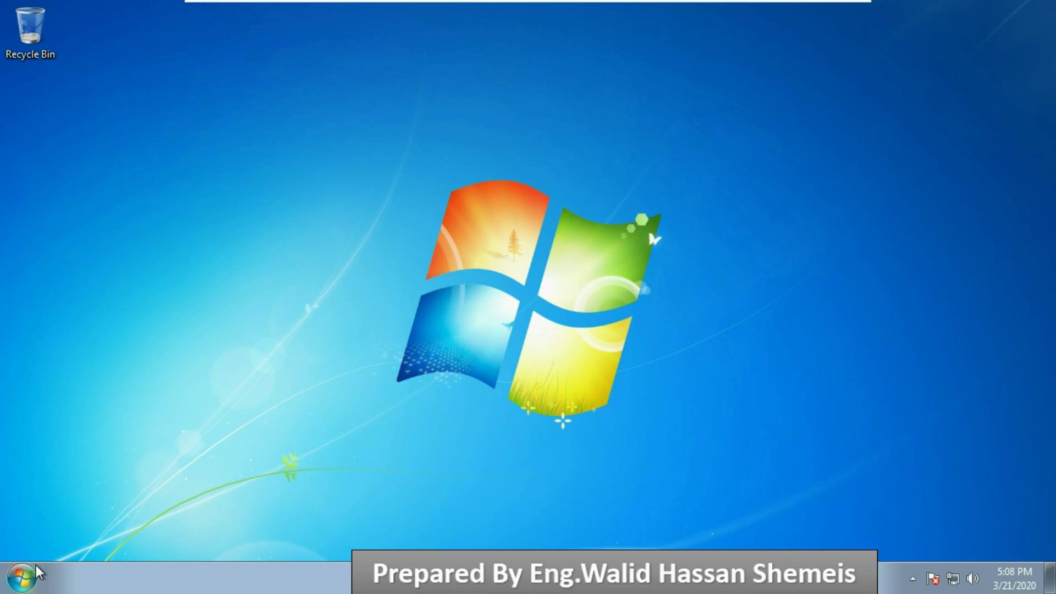
Shut down the Windows computer.
click(25, 575)
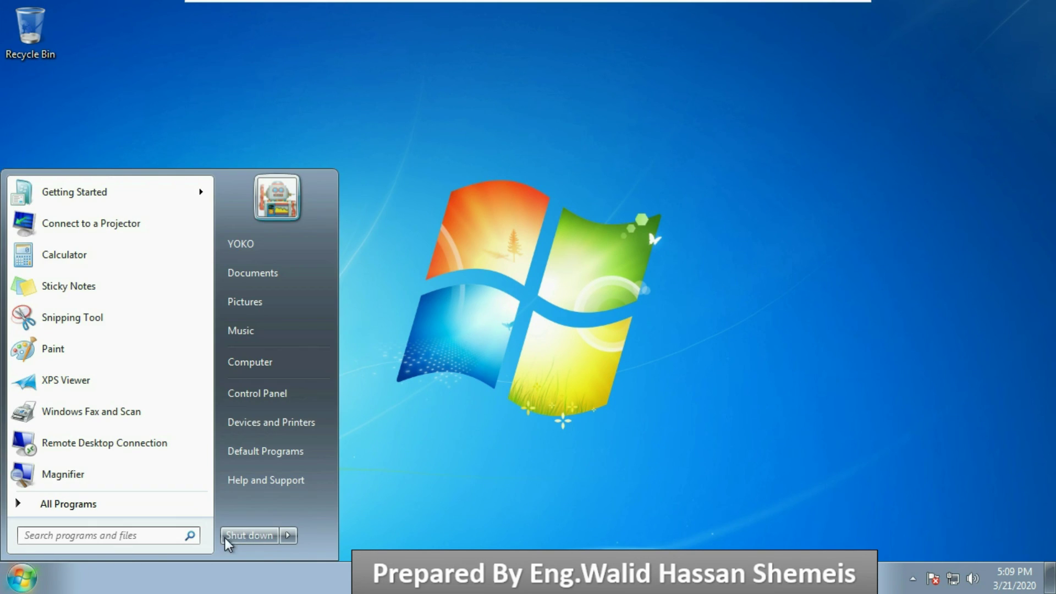
click(261, 535)
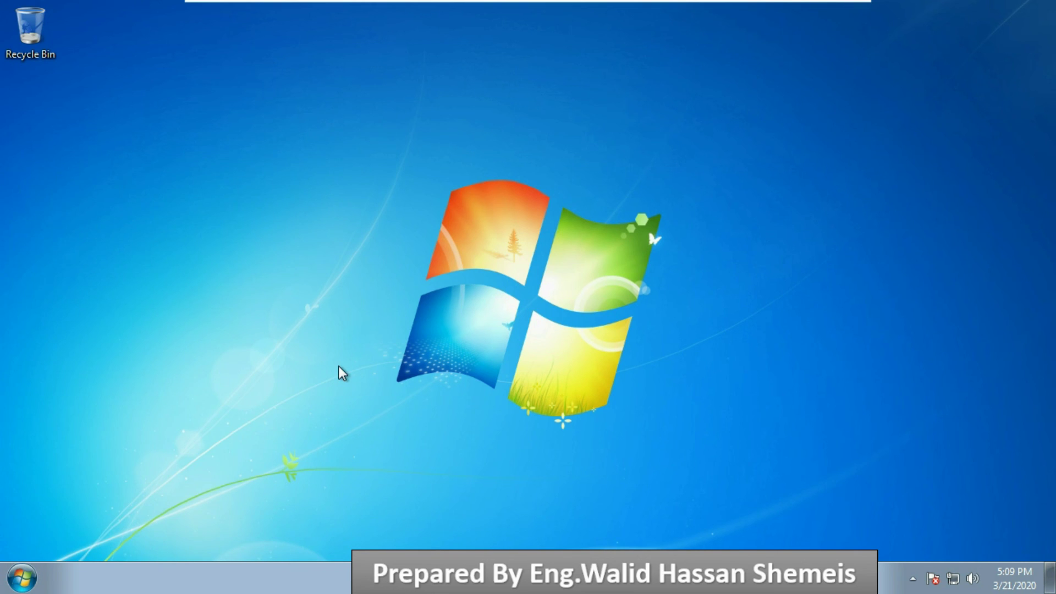